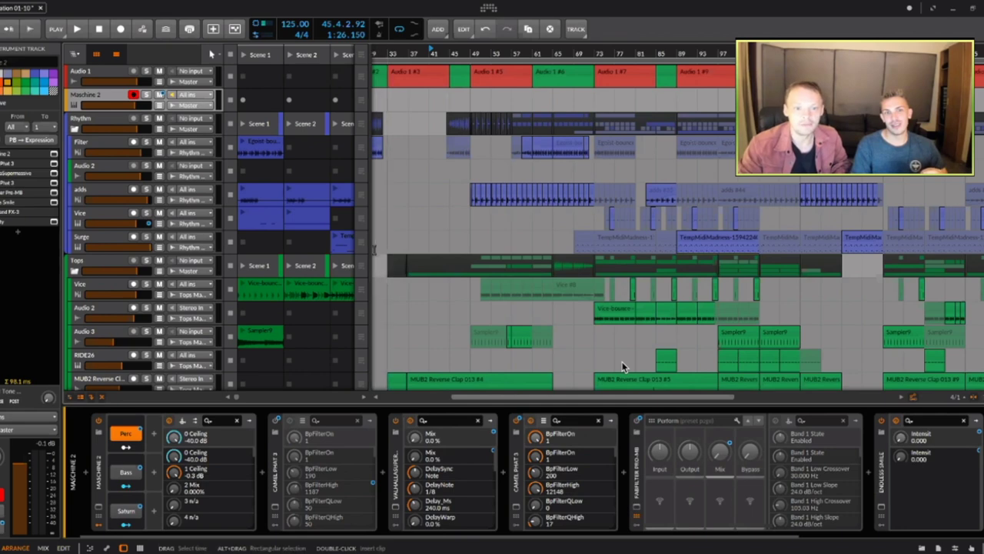
- Compare the clip launcher with the arranger timeline by resizing the launcher area, with a brief look at the mixer view
{"action": "left_click_drag", "start_coordinate": [370, 250], "coordinate": [345, 229]}
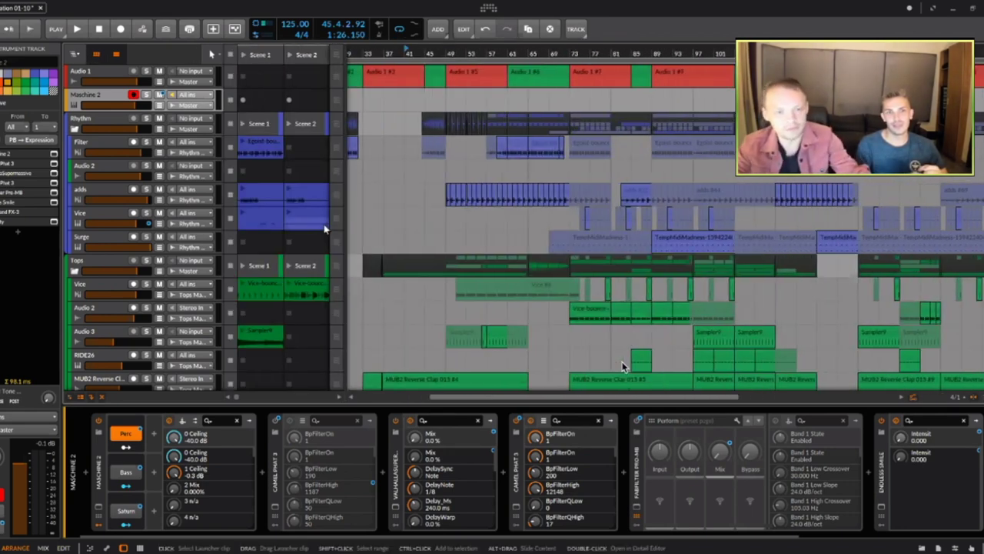
{"action": "key", "text": "alt+2"}
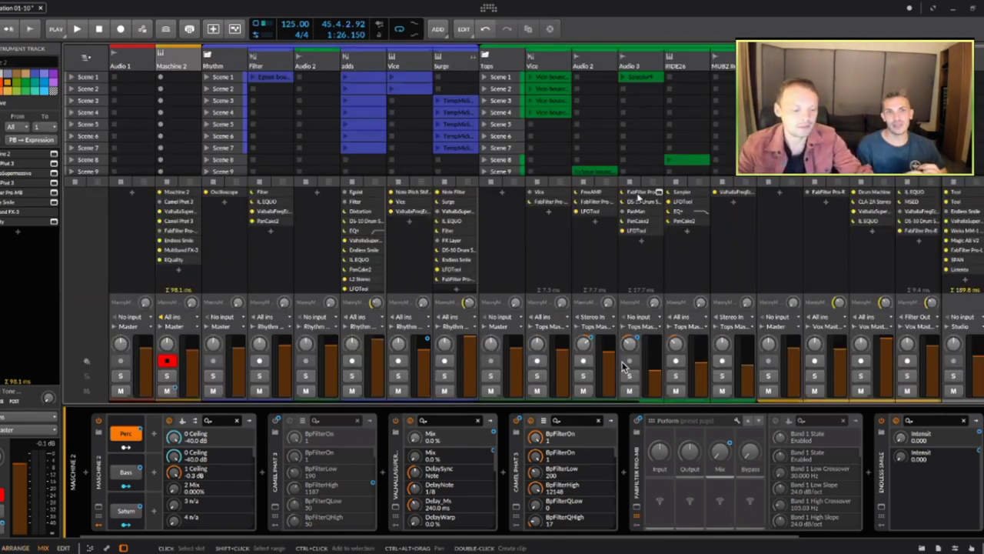
{"action": "key", "text": "alt+1"}
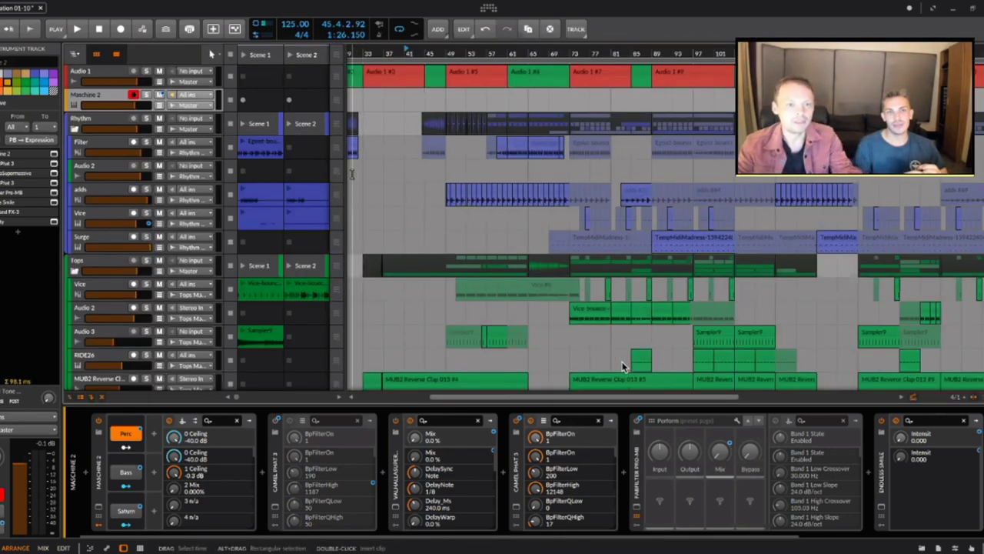
{"action": "key", "text": "shift+c"}
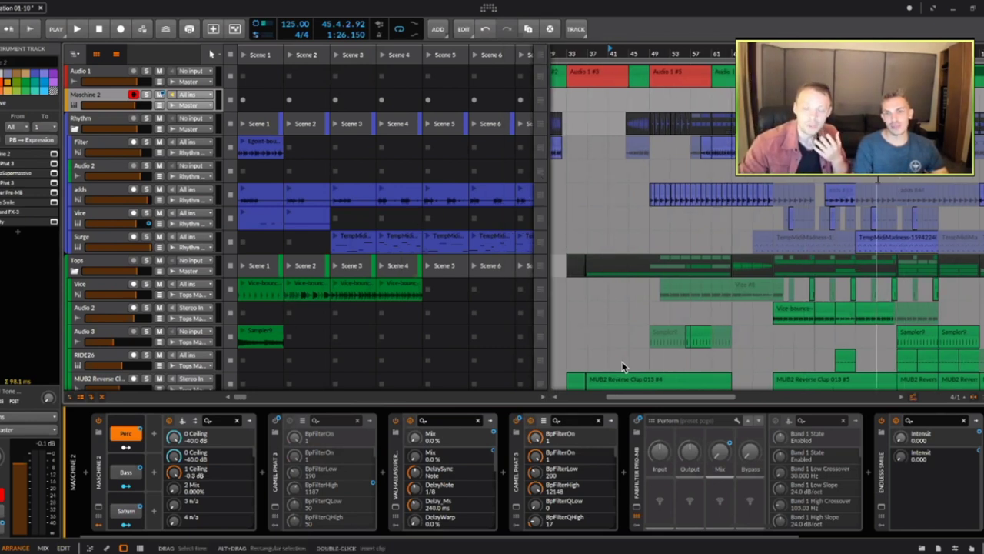
{"action": "scroll", "coordinate": [745, 223], "scroll_direction": "up", "scroll_amount": 1}
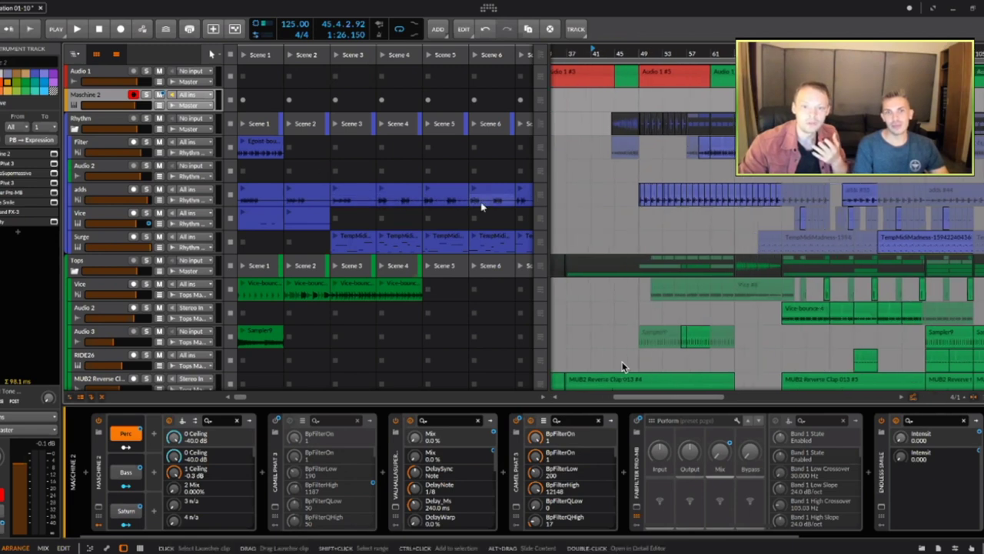
{"action": "left_click_drag", "start_coordinate": [483, 203], "coordinate": [598, 196]}
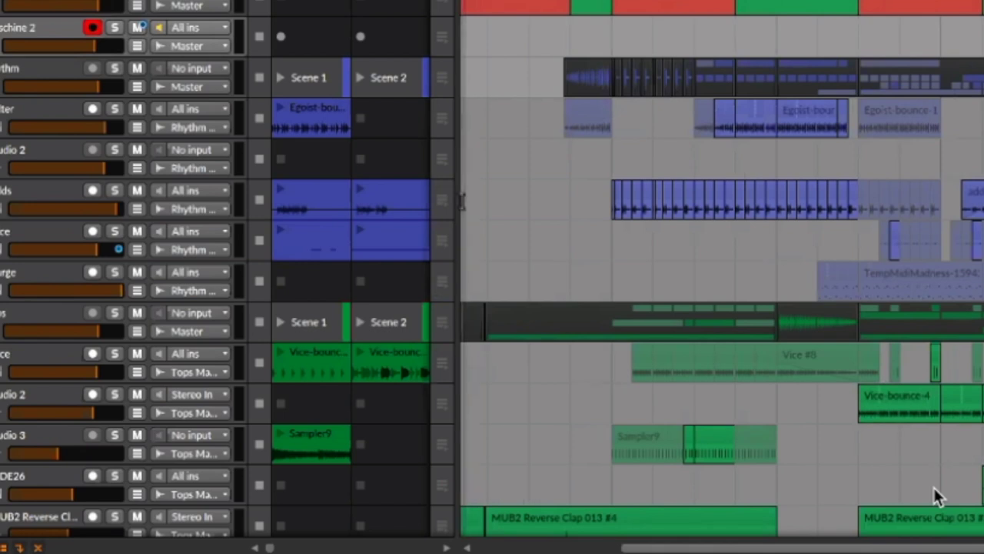
{"action": "left_click_drag", "start_coordinate": [454, 197], "coordinate": [498, 189]}
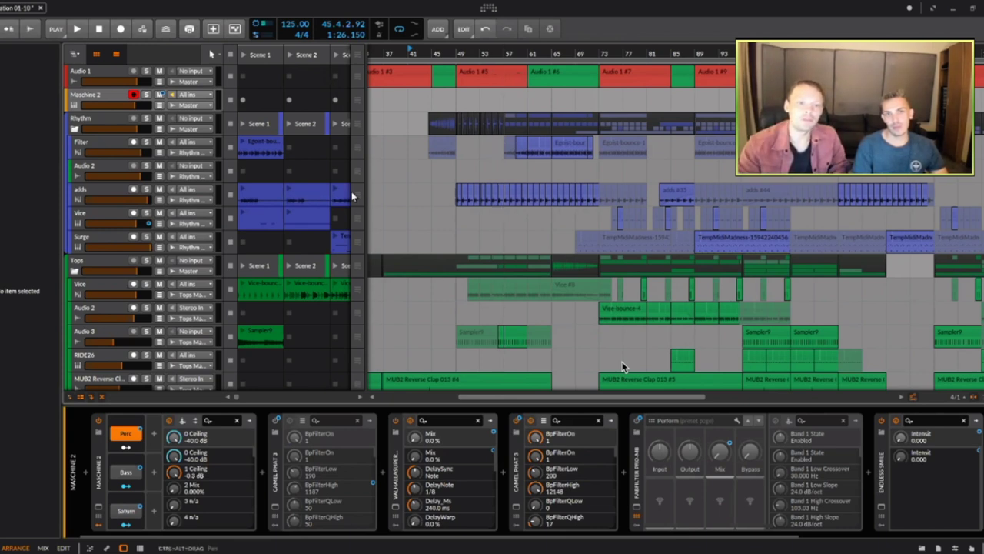
- Select the Maschine 2 track and isolate the kick, 303 125 2 and 303 125 4 sounds in the Vibration Groove group
{"action": "left_click", "coordinate": [110, 104]}
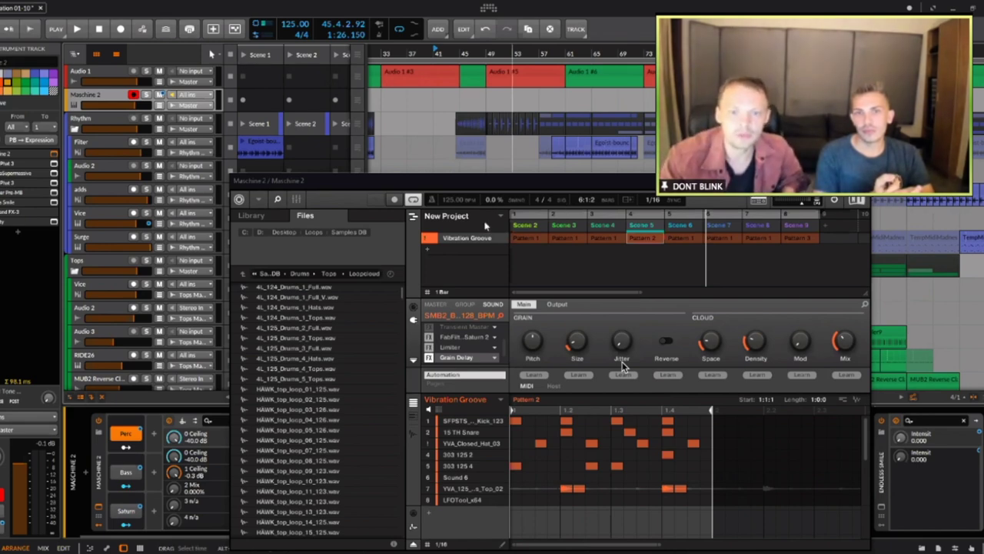
{"action": "left_click_drag", "start_coordinate": [494, 202], "coordinate": [491, 199]}
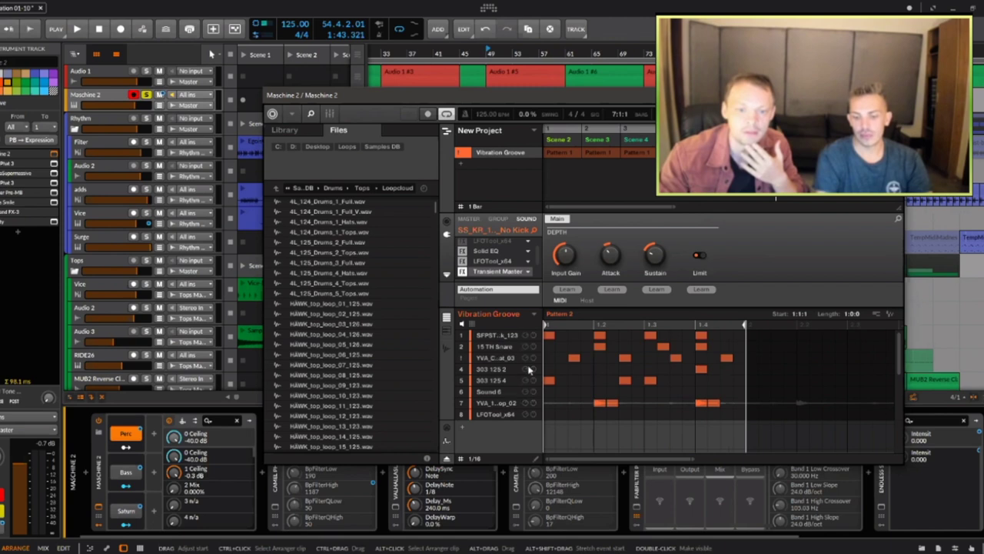
{"action": "left_click", "coordinate": [496, 371]}
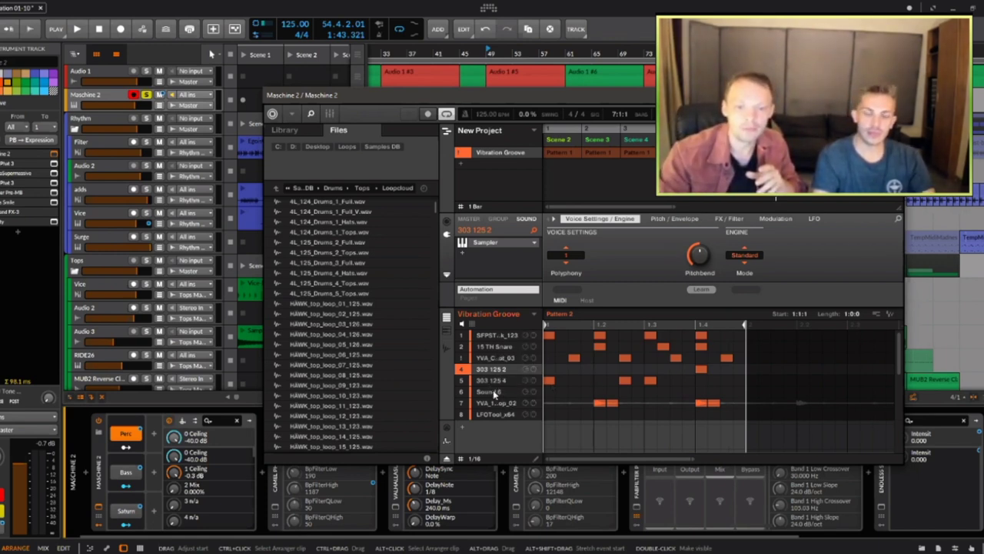
{"action": "left_click", "coordinate": [500, 379]}
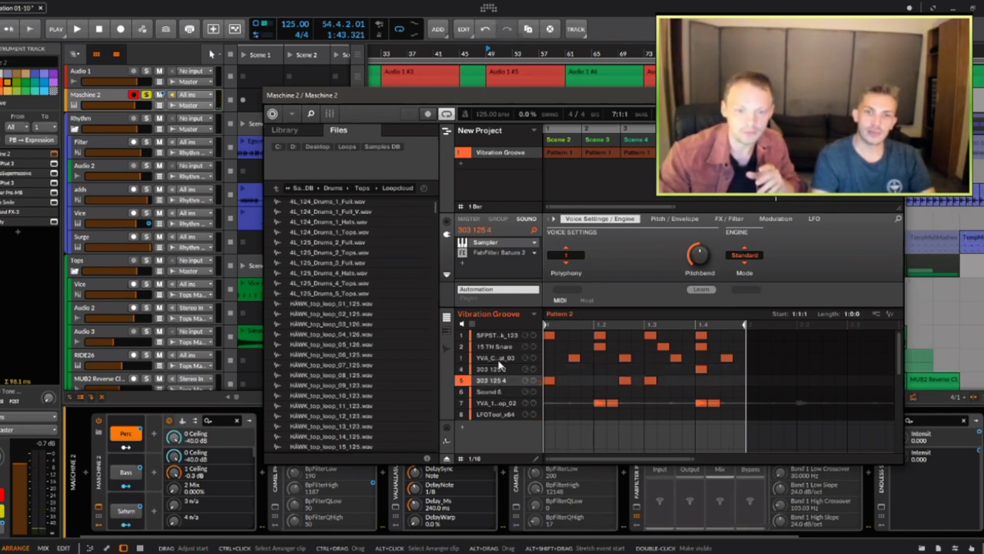
{"action": "left_click_drag", "start_coordinate": [464, 370], "coordinate": [462, 381]}
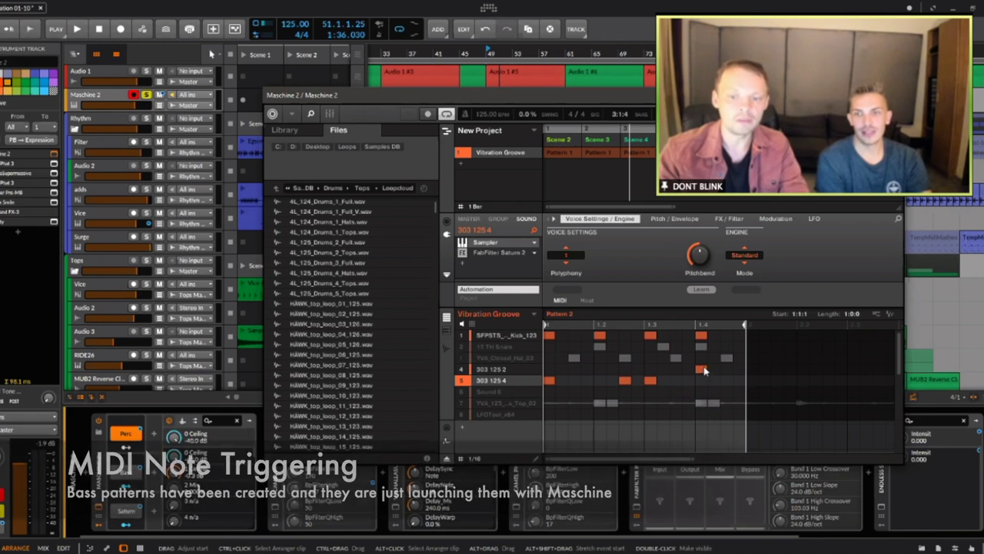
- Shift the 303 125 2 and 303 125 4 bass notes later in Pattern 2 and play the groove
{"action": "left_click_drag", "start_coordinate": [719, 366], "coordinate": [549, 385]}
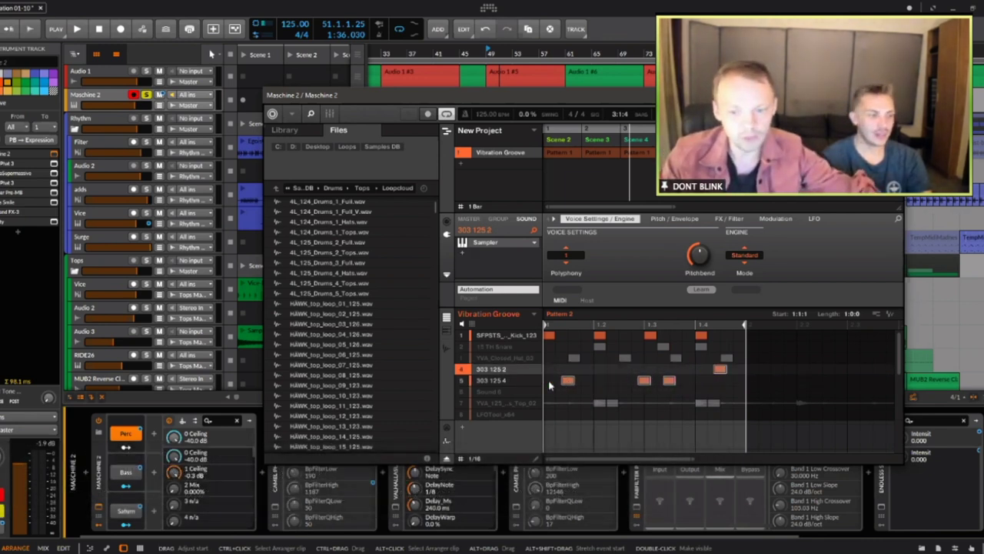
{"action": "key", "text": "space"}
{"action": "scroll", "coordinate": [585, 399], "scroll_direction": "up", "scroll_amount": 2}
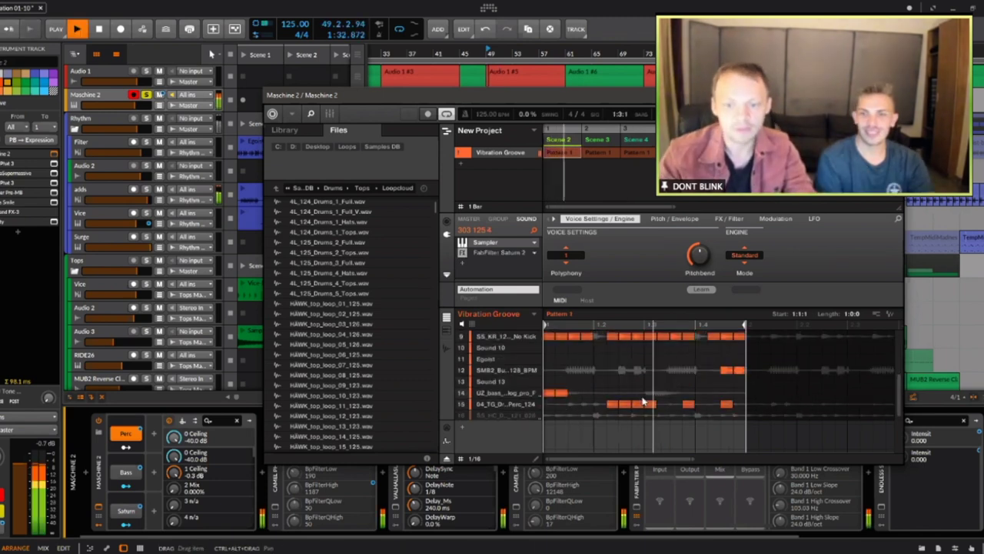
{"action": "scroll", "coordinate": [651, 383], "scroll_direction": "up", "scroll_amount": 5}
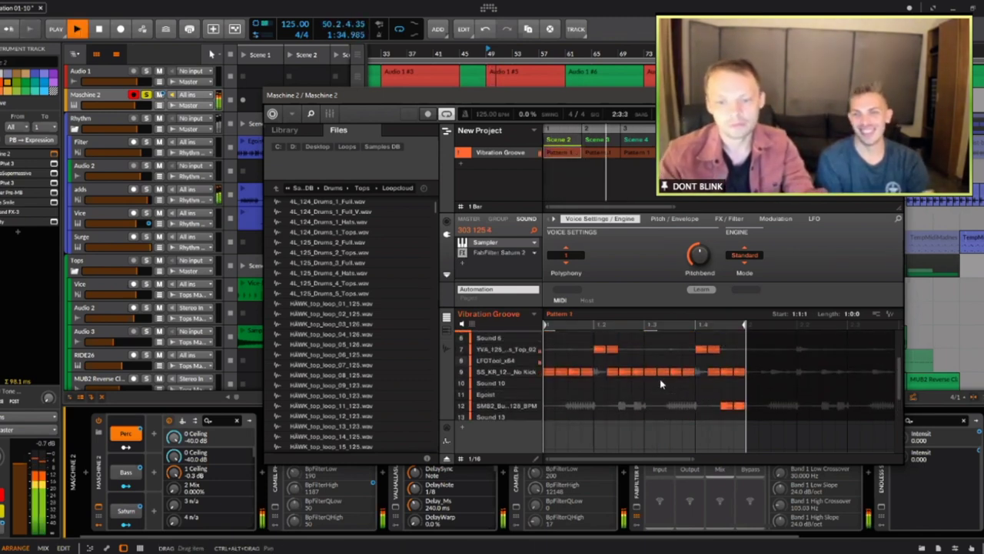
{"action": "scroll", "coordinate": [682, 369], "scroll_direction": "up", "scroll_amount": 1}
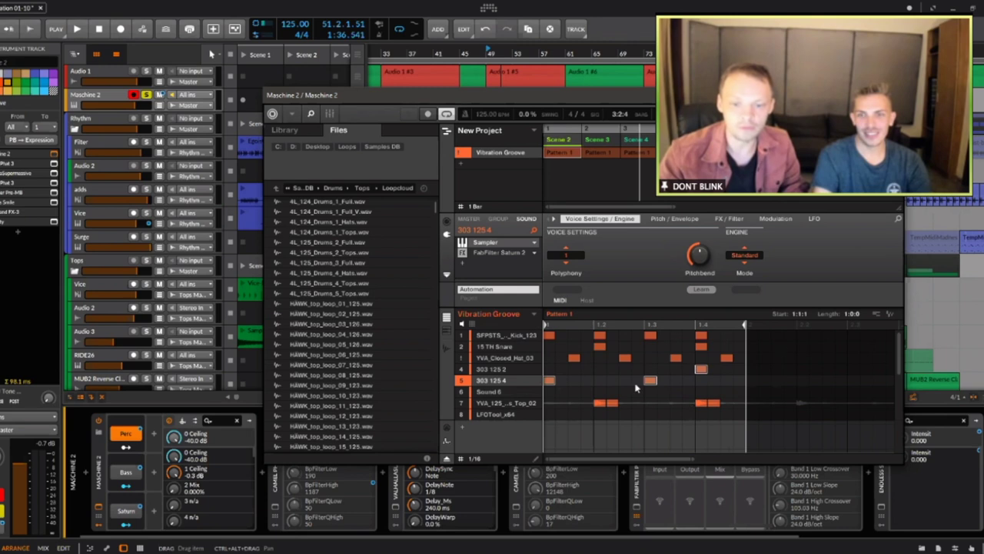
- Look through the Pattern 1 hits of the sounds from 303 125 4 down to Egoist in the Vibration Groove group
{"action": "scroll", "coordinate": [638, 384], "scroll_direction": "down", "scroll_amount": 2}
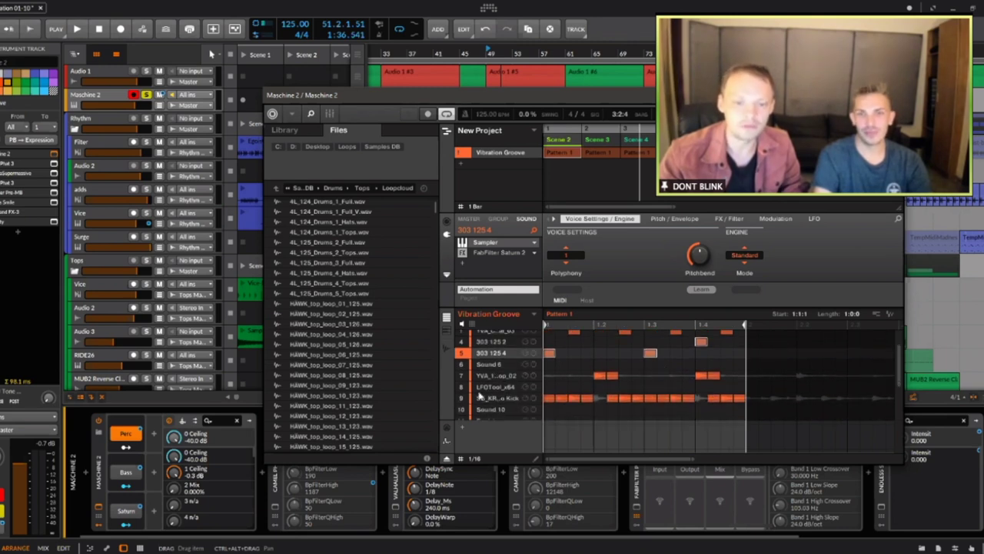
{"action": "scroll", "coordinate": [569, 378], "scroll_direction": "down", "scroll_amount": 1}
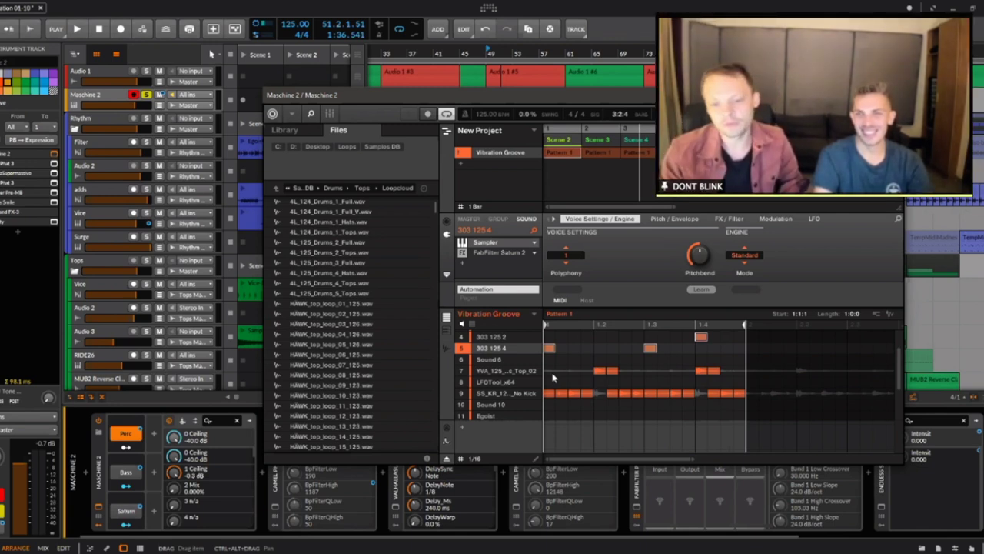
{"action": "scroll", "coordinate": [492, 375], "scroll_direction": "down", "scroll_amount": 1}
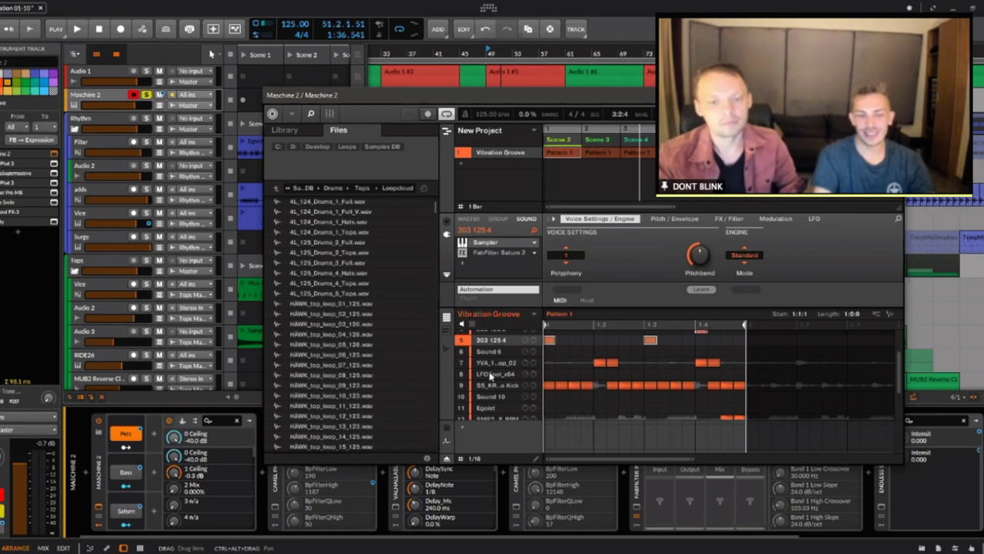
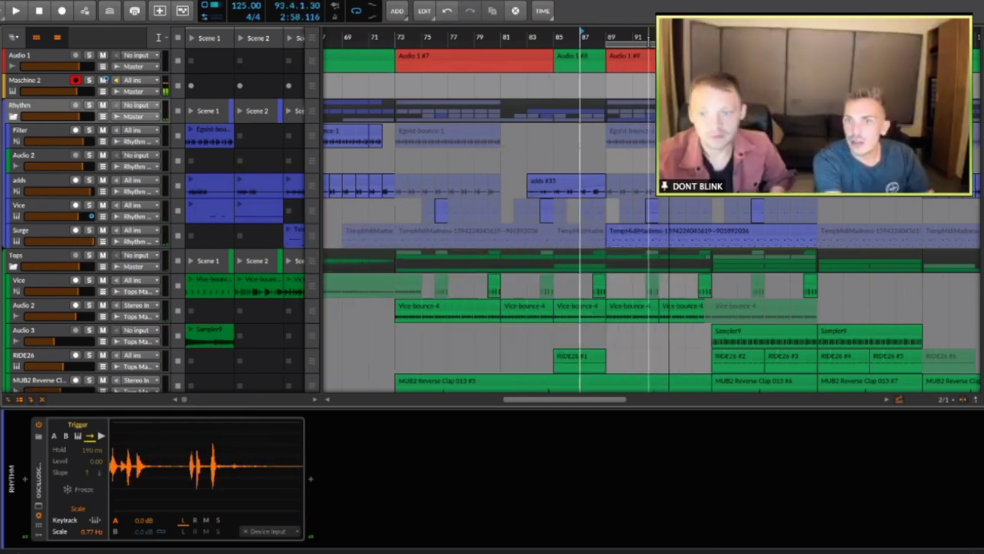
- Examine the rhythm and tops clips in the arrangement around bars 86 to 95 and select the Surge track
{"action": "scroll", "coordinate": [648, 248], "scroll_direction": "down", "scroll_amount": 1}
{"action": "scroll", "coordinate": [648, 248], "scroll_direction": "up", "scroll_amount": 3}
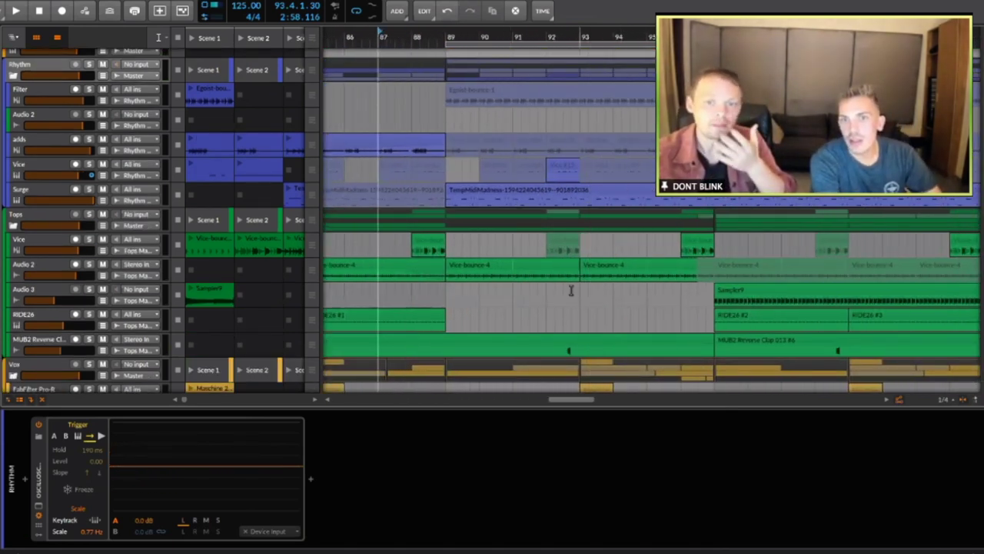
{"action": "scroll", "coordinate": [569, 290], "scroll_direction": "up", "scroll_amount": 1}
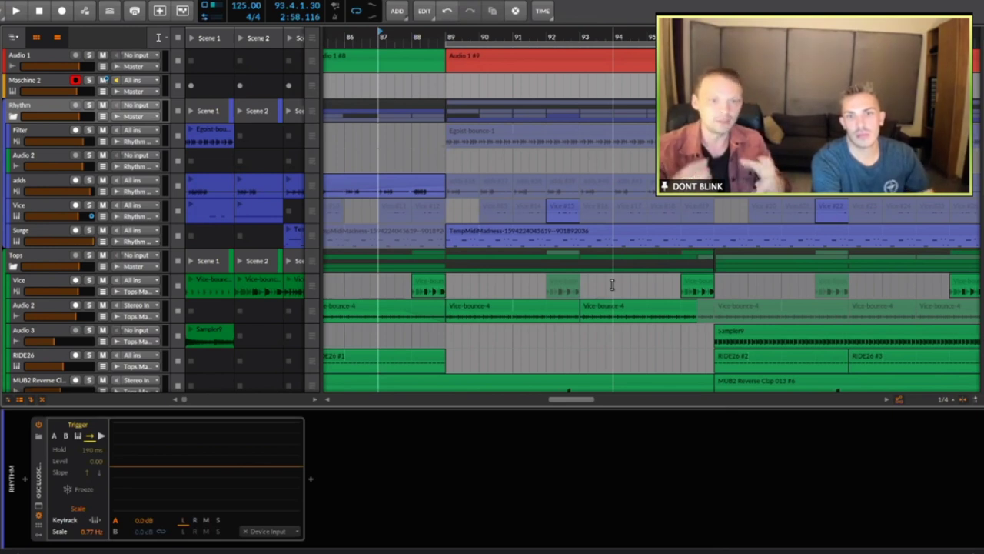
{"action": "left_click", "coordinate": [54, 235]}
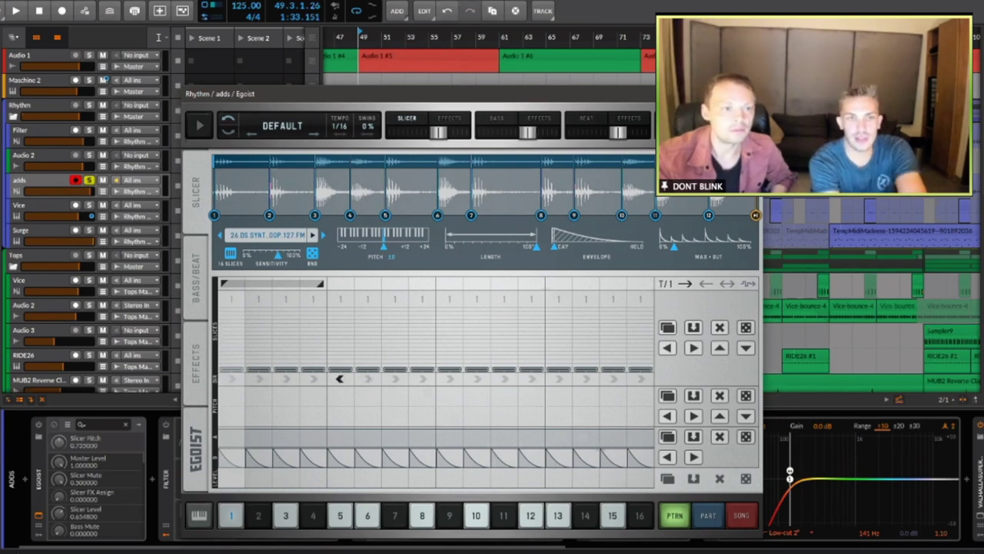
- Randomize the Egoist slice pattern on the adds track during playback and reposition the plugin window
{"action": "key", "text": "space"}
{"action": "left_click", "coordinate": [312, 253]}
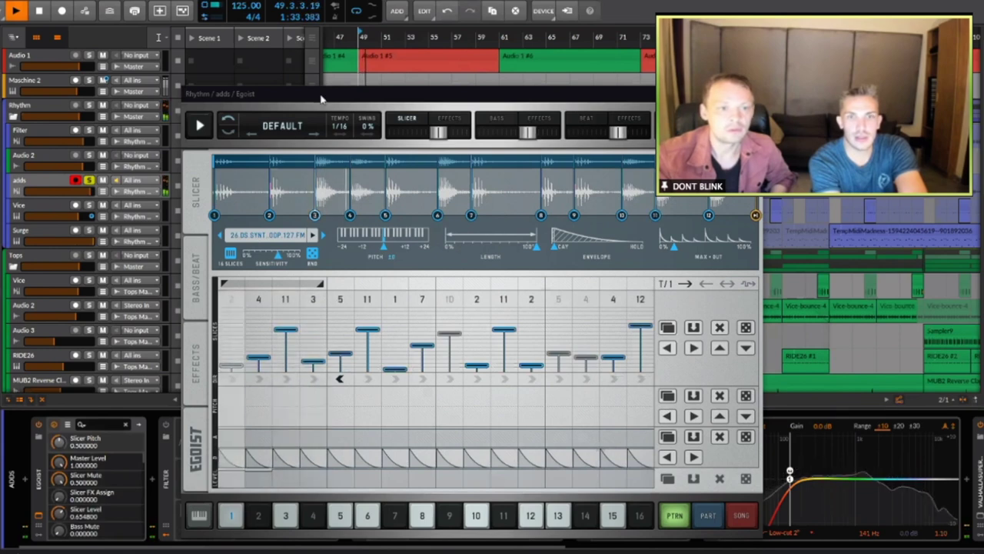
{"action": "left_click_drag", "start_coordinate": [559, 93], "coordinate": [738, 120]}
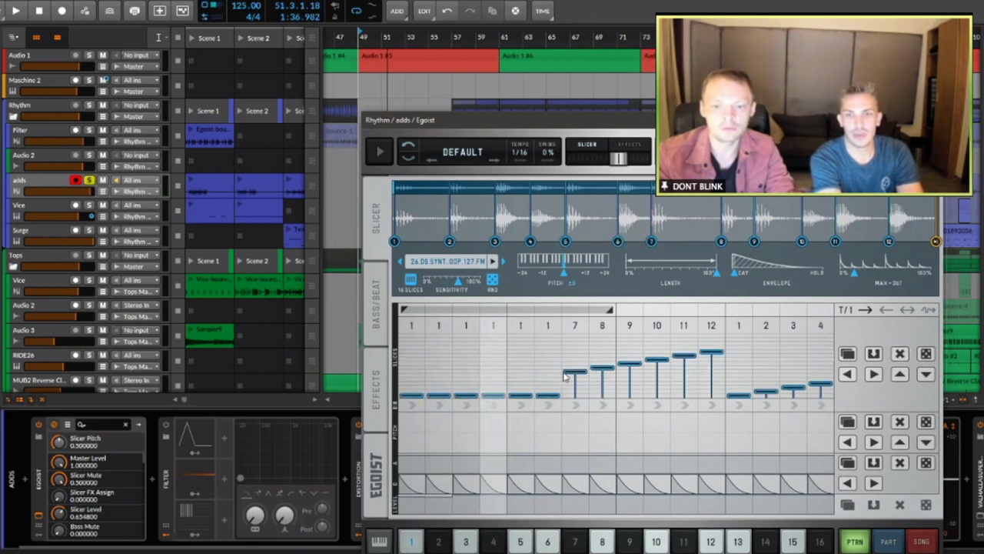
- Redraw the Egoist slice pattern during playback: slice 5 on steps 2 and 5, slice 3 on step 3, and new slices on steps 6 to 8
{"action": "key", "text": "space"}
{"action": "left_click_drag", "start_coordinate": [596, 369], "coordinate": [601, 395]}
{"action": "left_click_drag", "start_coordinate": [465, 395], "coordinate": [439, 379]}
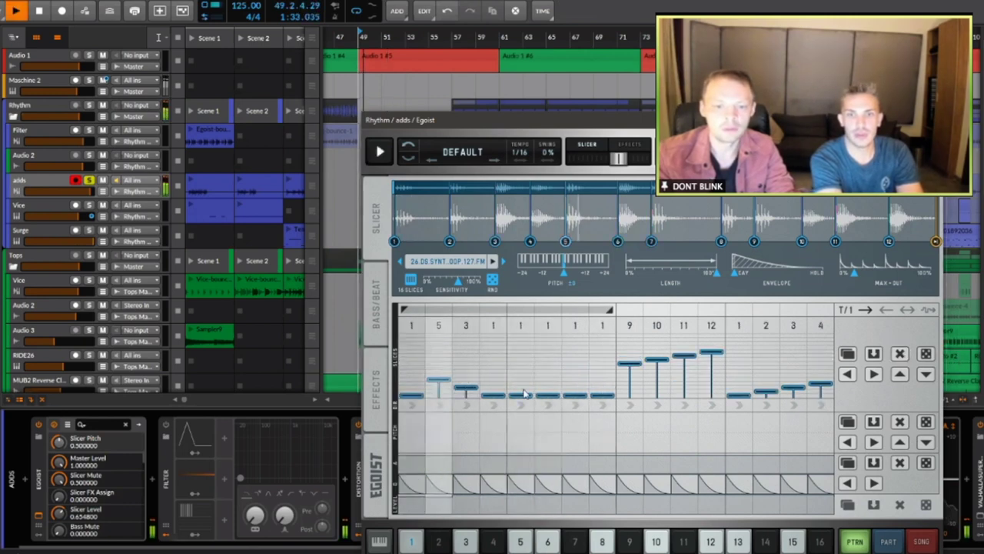
{"action": "left_click_drag", "start_coordinate": [534, 387], "coordinate": [538, 361]}
{"action": "left_click_drag", "start_coordinate": [520, 395], "coordinate": [520, 379]}
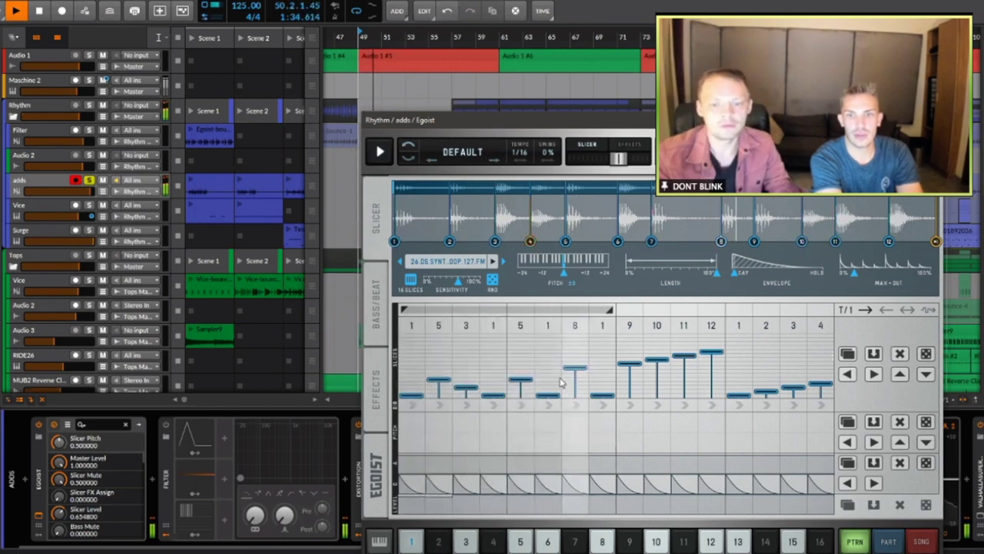
{"action": "mouse_move", "coordinate": [574, 395]}
{"action": "left_mouse_down"}
{"action": "mouse_move", "coordinate": [563, 357]}
{"action": "mouse_move", "coordinate": [600, 400]}
{"action": "mouse_move", "coordinate": [602, 363]}
{"action": "left_mouse_up"}
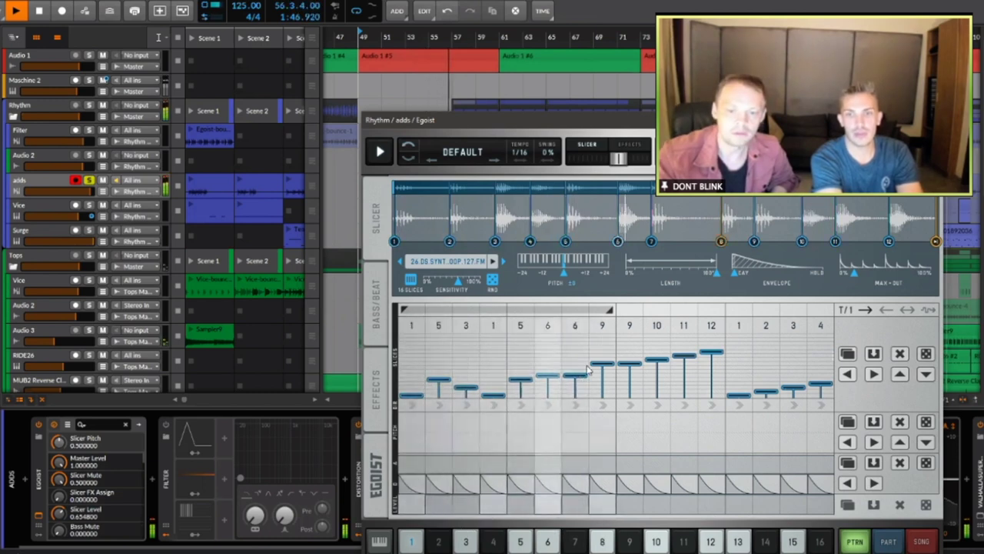
{"action": "left_click_drag", "start_coordinate": [547, 375], "coordinate": [592, 365]}
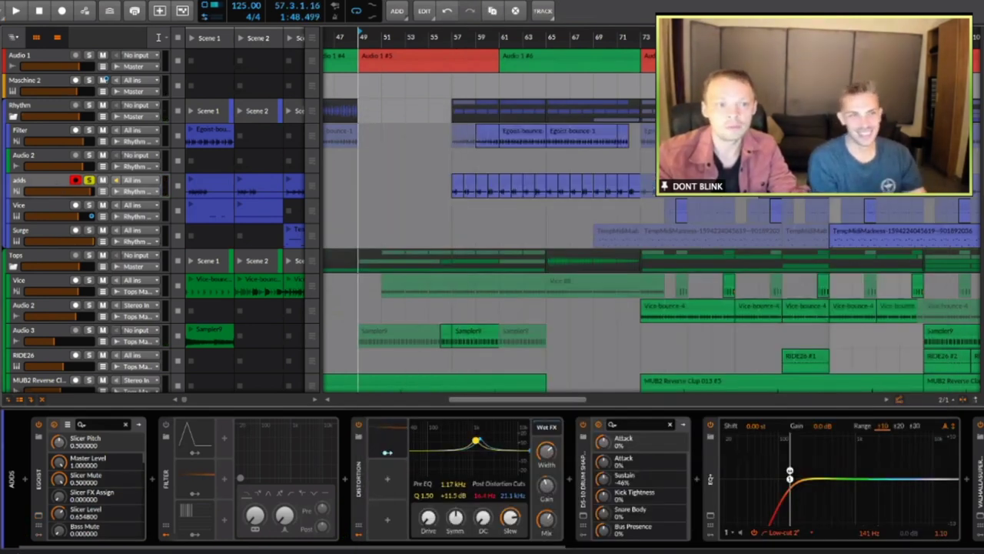
- Play the arrangement from bar 57 to hear the sliced adds clips
{"action": "left_click", "coordinate": [546, 184]}
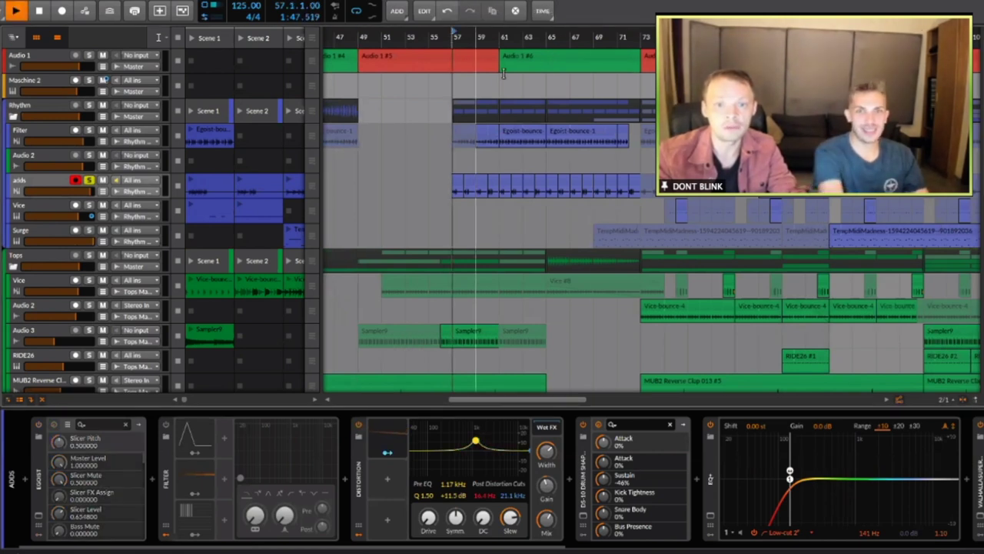
{"action": "key", "text": "space"}
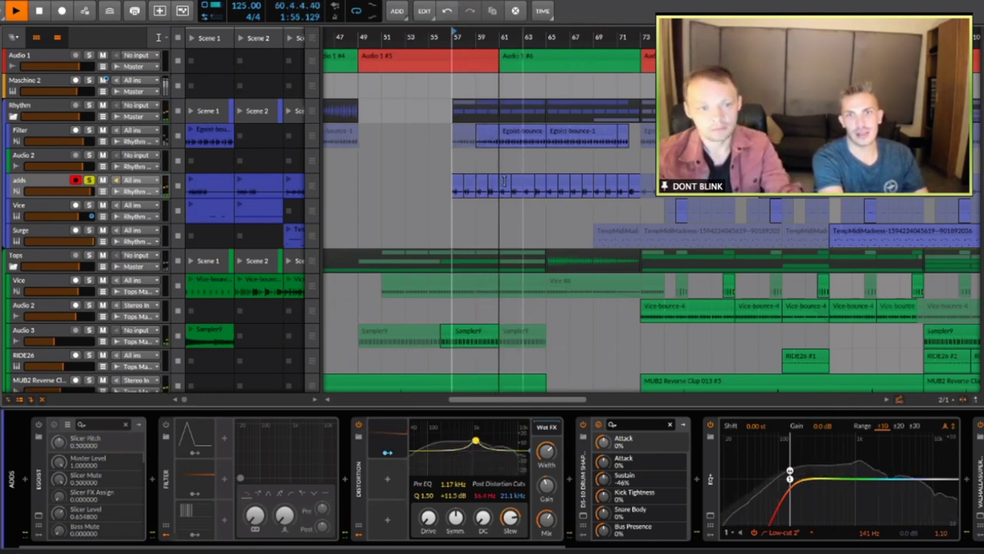
{"action": "key", "text": "space"}
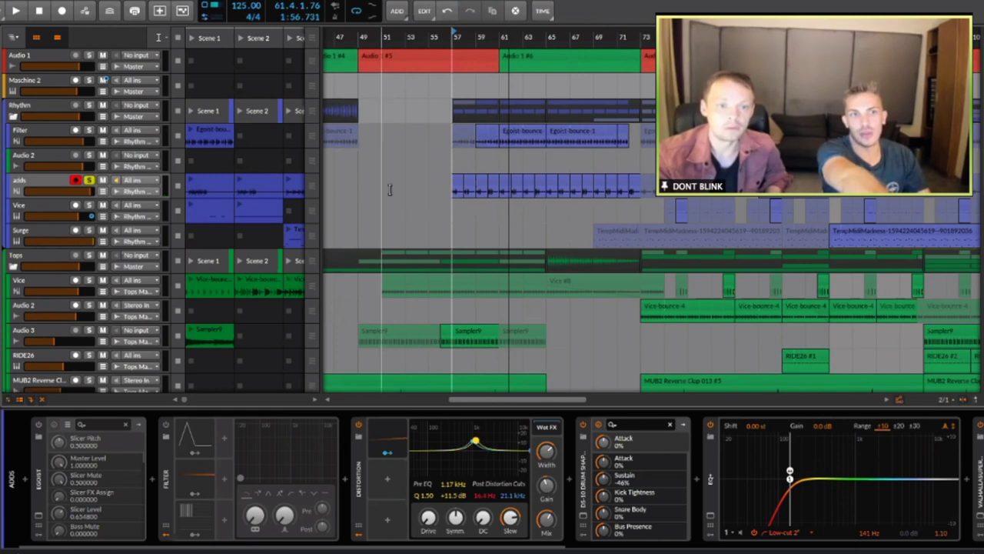
- Widen the clip launcher to inspect the adds clip in Scene 5, and play the arrangement from bar 85
{"action": "left_click_drag", "start_coordinate": [321, 211], "coordinate": [571, 207]}
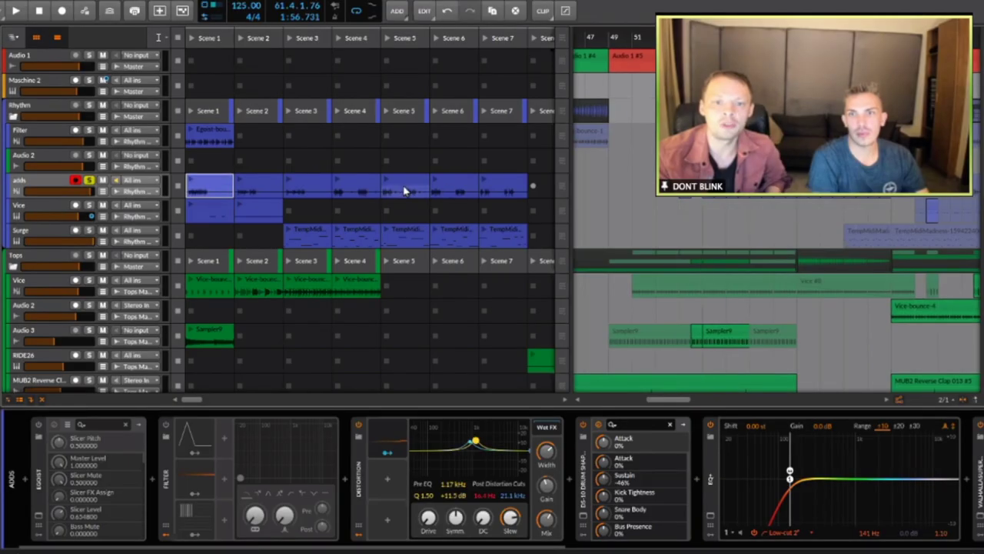
{"action": "left_click", "coordinate": [405, 191]}
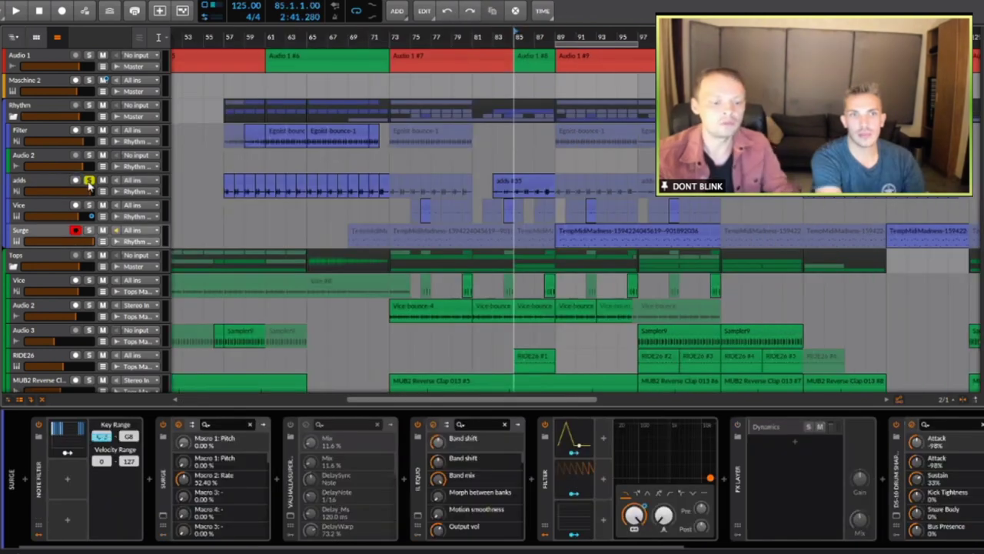
{"action": "key", "text": "space"}
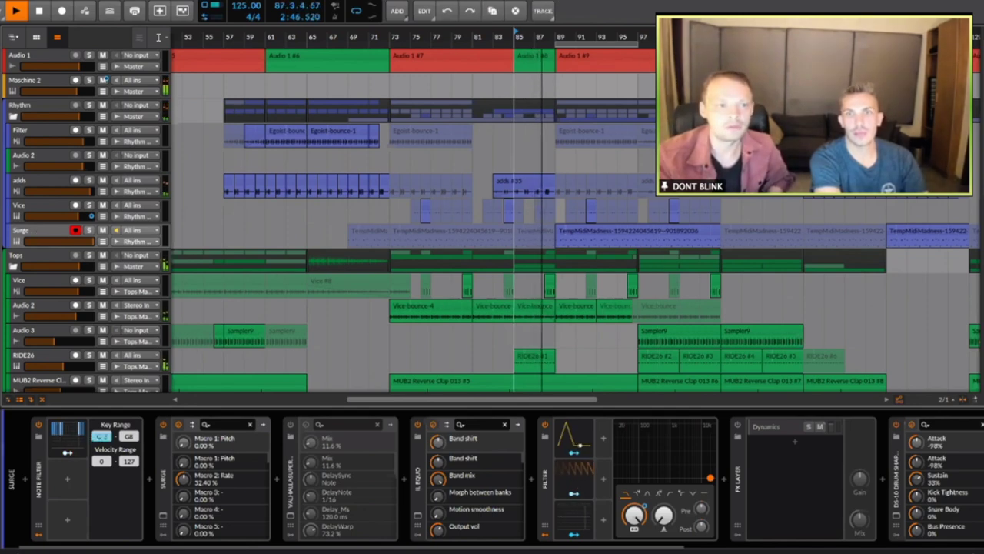
- Open the Surge plugin window, stop playback and set the play position to bar 89
{"action": "key", "text": "ctrl+p"}
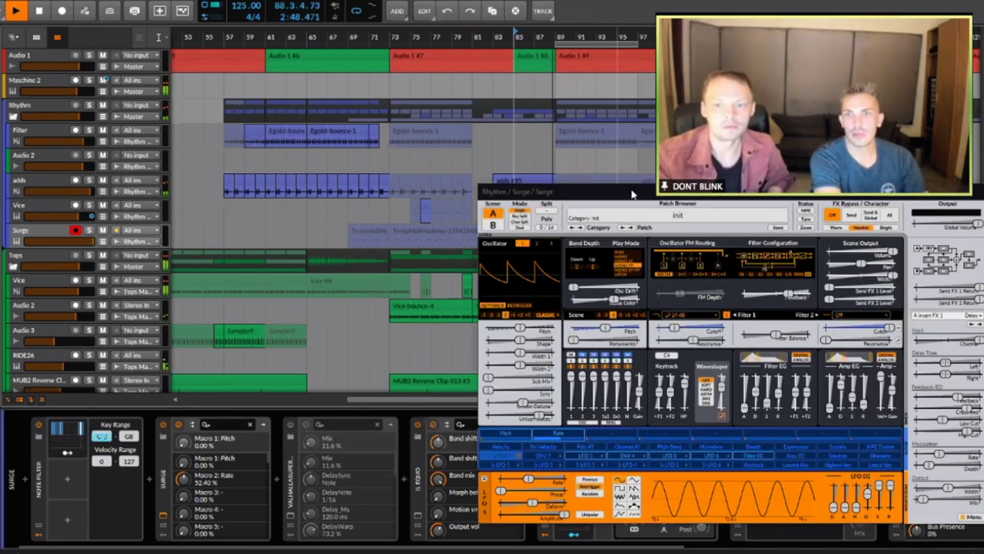
{"action": "left_click_drag", "start_coordinate": [631, 195], "coordinate": [836, 315]}
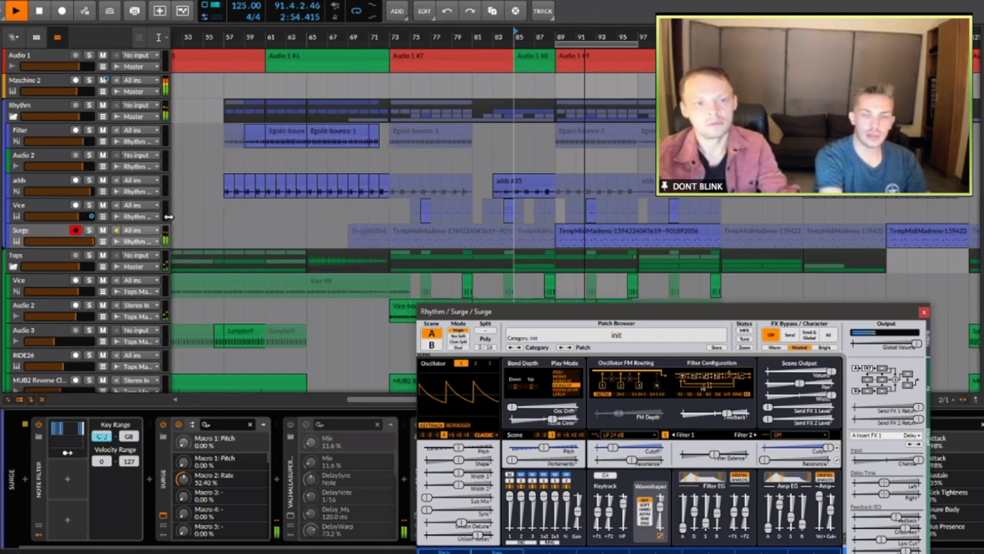
{"action": "key", "text": "space"}
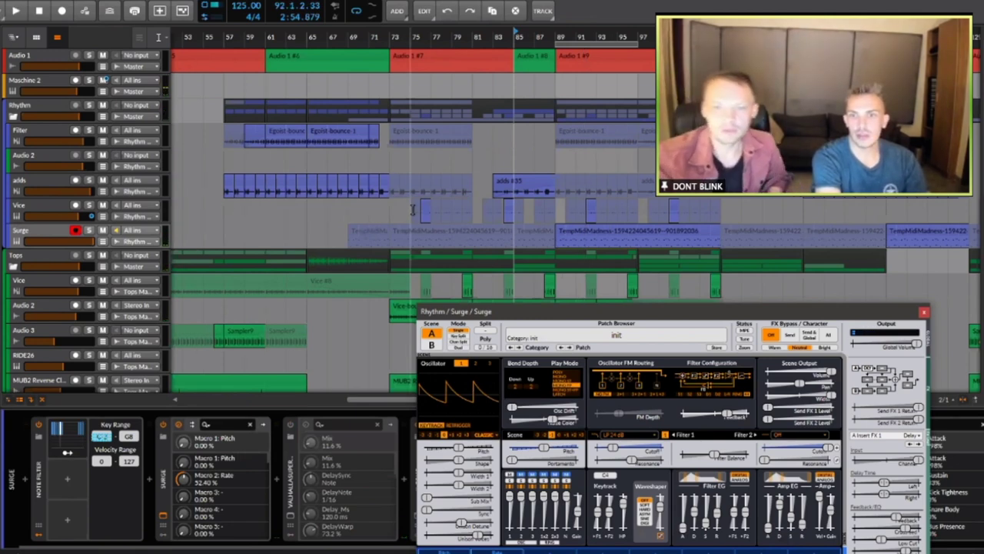
{"action": "left_click", "coordinate": [555, 77]}
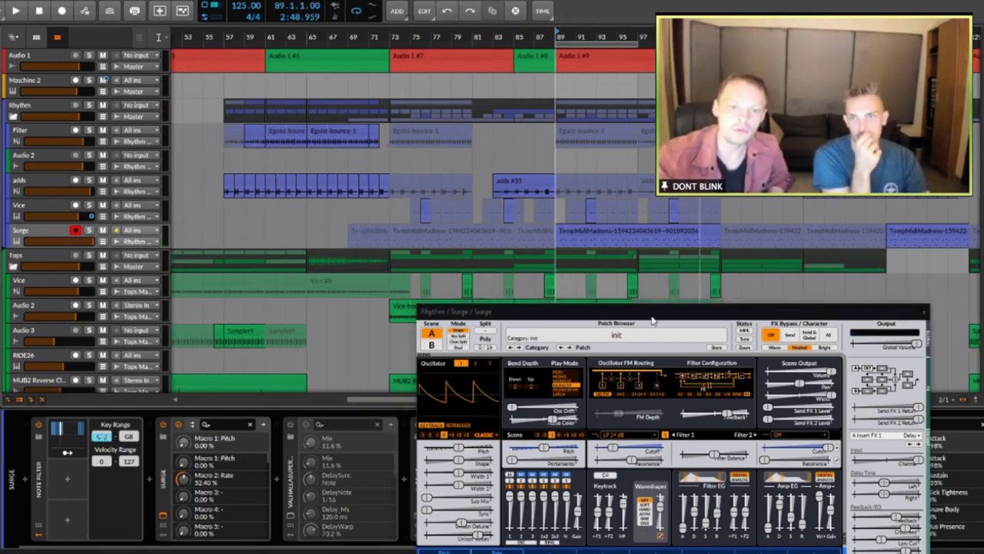
- Reposition the Surge window, play the Surge track soloed from bar 89 and sweep the Filter 1 cutoff
{"action": "left_click_drag", "start_coordinate": [652, 319], "coordinate": [578, 108]}
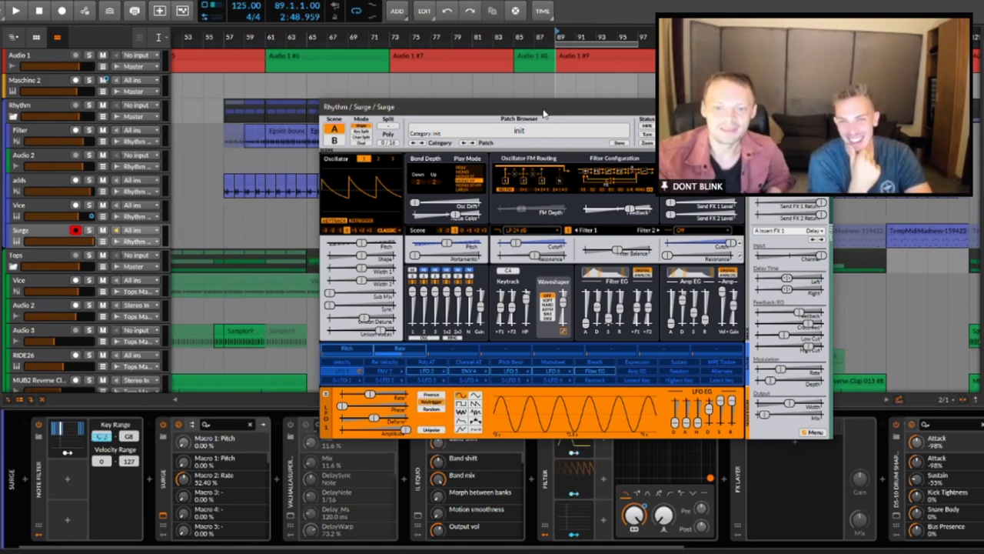
{"action": "left_click_drag", "start_coordinate": [543, 114], "coordinate": [421, 115]}
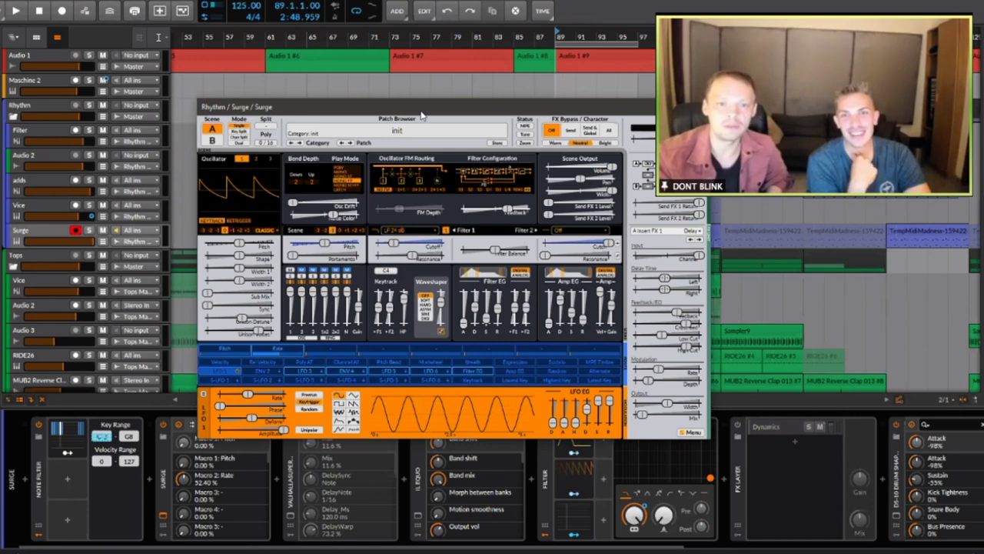
{"action": "left_click_drag", "start_coordinate": [422, 116], "coordinate": [433, 138]}
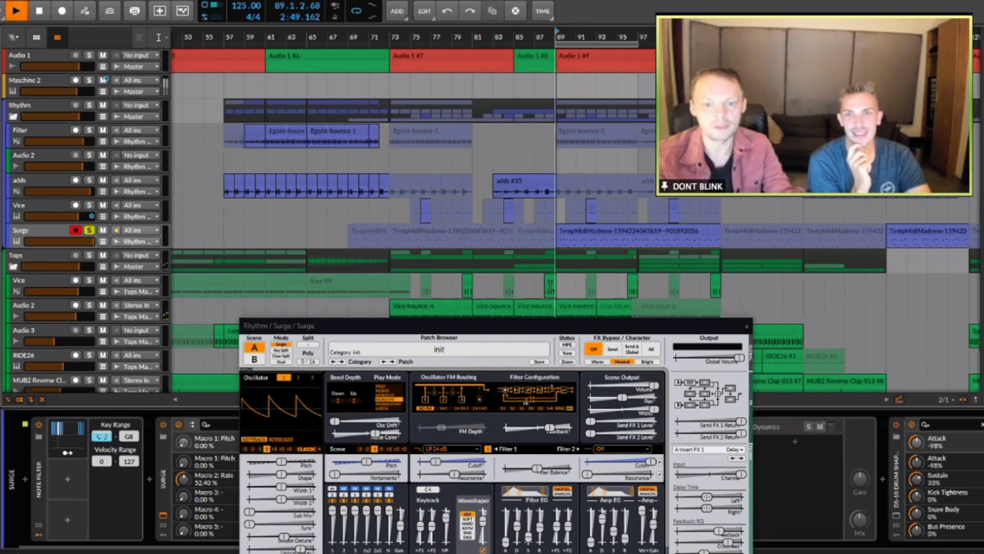
{"action": "left_click_drag", "start_coordinate": [549, 325], "coordinate": [468, 89]}
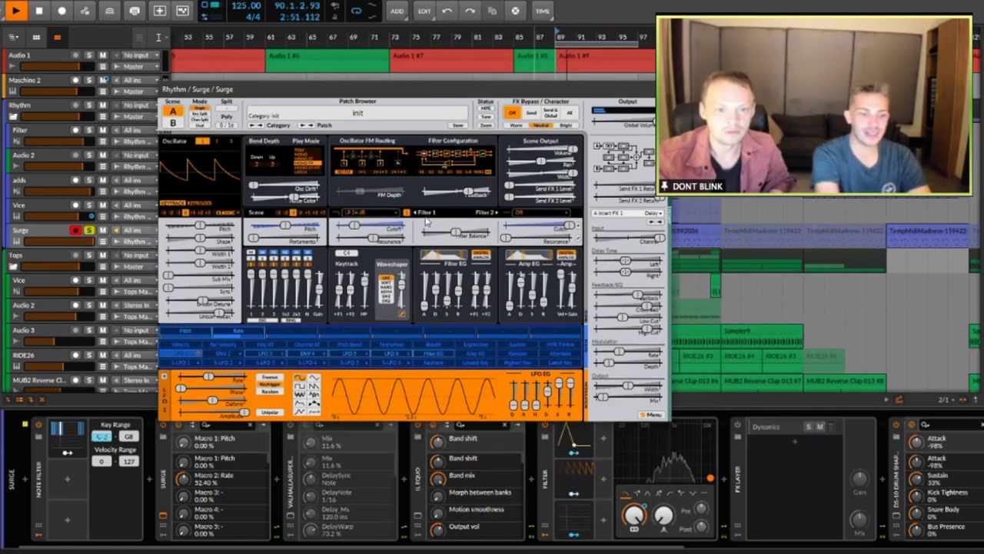
{"action": "left_click_drag", "start_coordinate": [354, 226], "coordinate": [373, 231]}
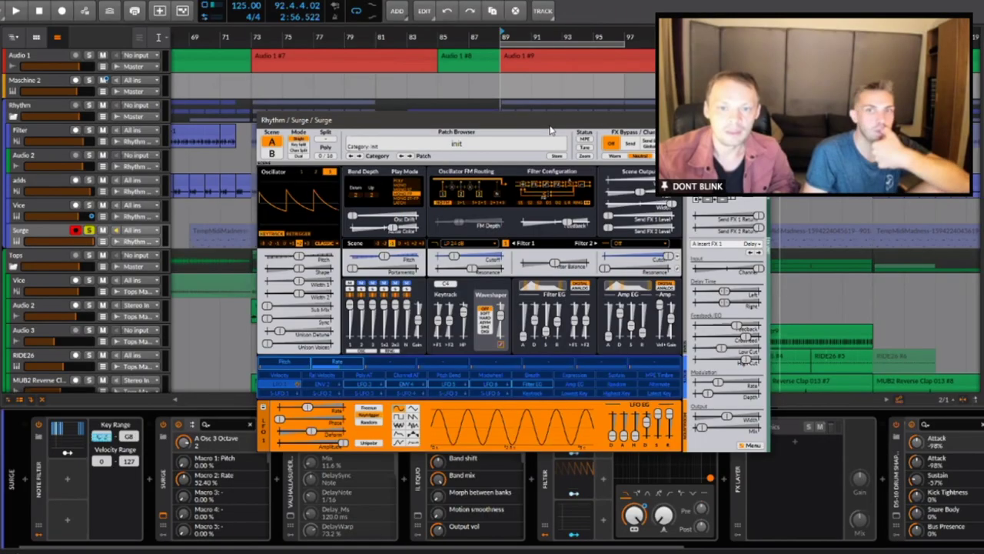
- Select S-LFO 4 in Surge, switch its shape to MSEG and show the envelope editor
{"action": "left_click_drag", "start_coordinate": [550, 127], "coordinate": [584, 100]}
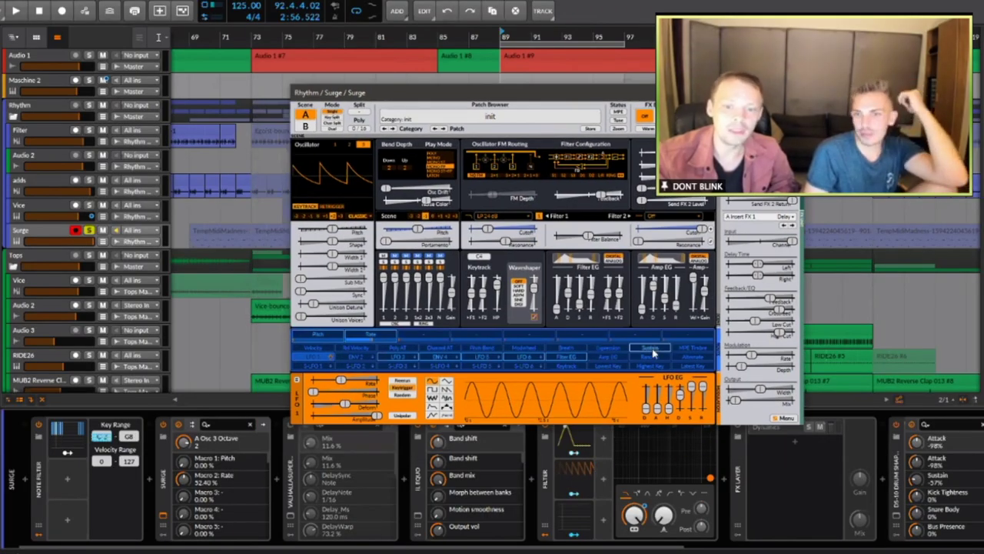
{"action": "left_click", "coordinate": [427, 359]}
{"action": "left_click", "coordinate": [444, 367]}
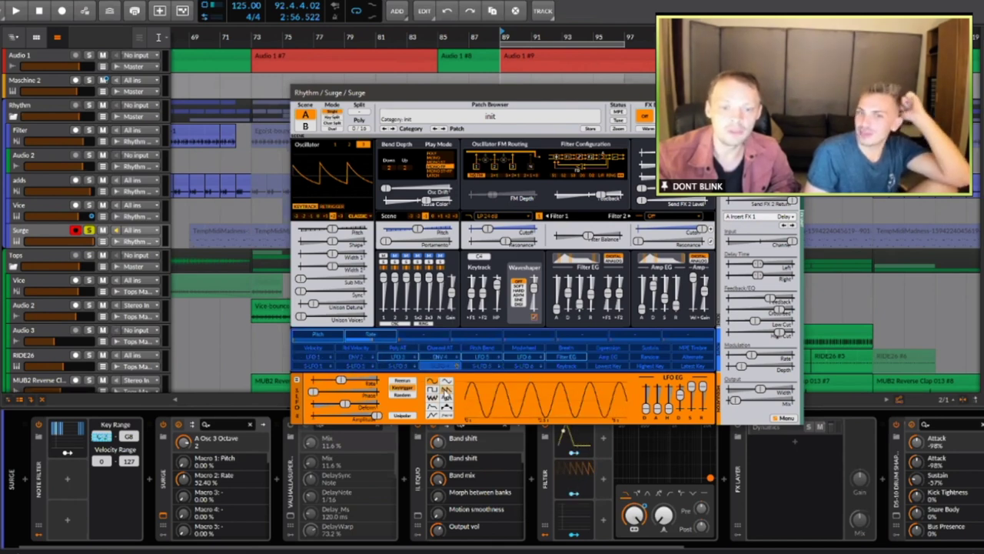
{"action": "left_click", "coordinate": [433, 408]}
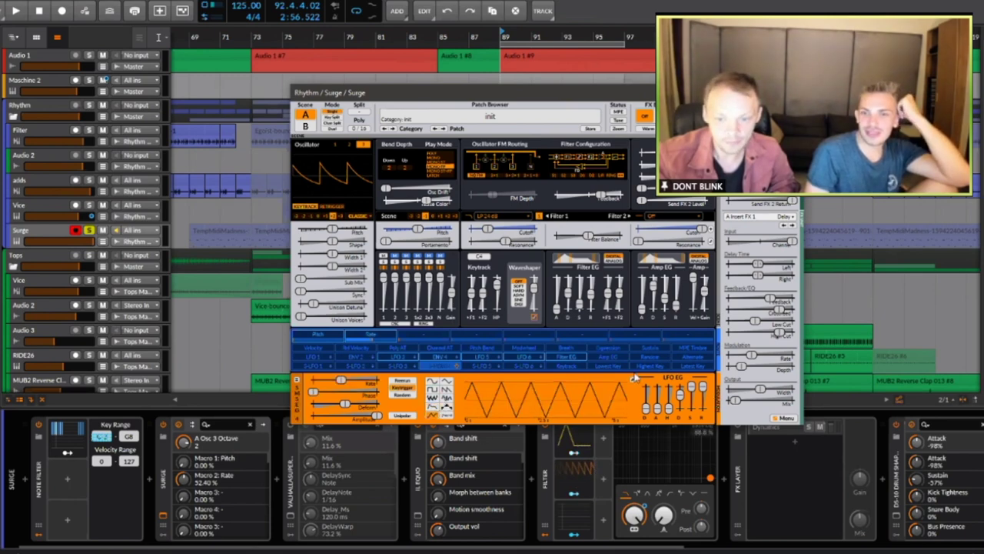
{"action": "left_click", "coordinate": [633, 381]}
{"action": "left_click", "coordinate": [633, 381]}
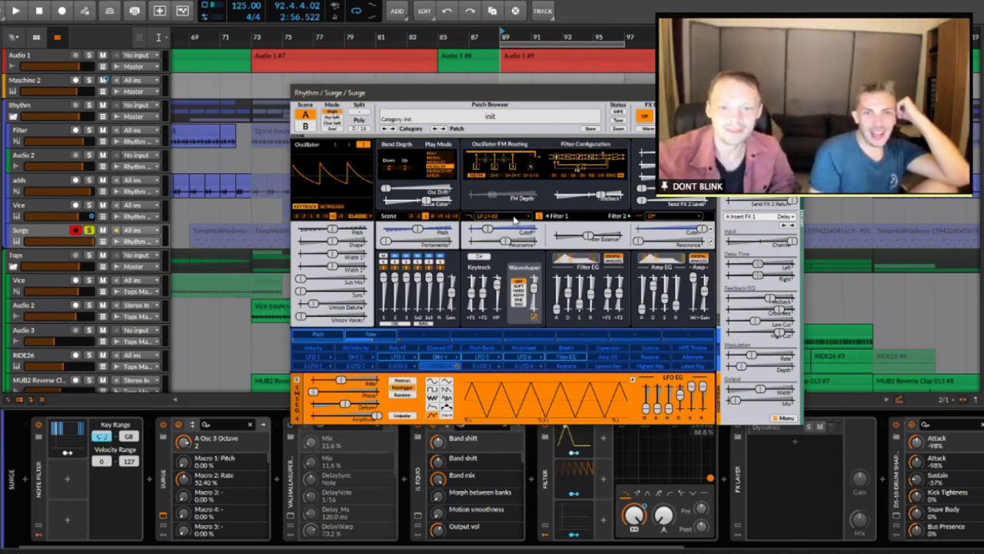
- Switch Surge's filter configuration to Serial 1 and on to the adjacent routing option
{"action": "left_click_drag", "start_coordinate": [498, 99], "coordinate": [492, 111]}
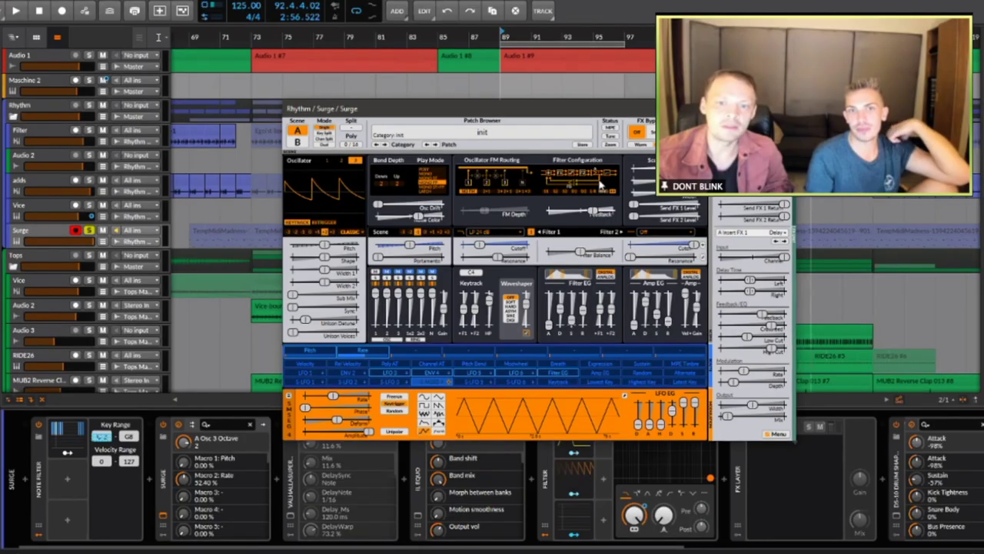
{"action": "left_click", "coordinate": [549, 195]}
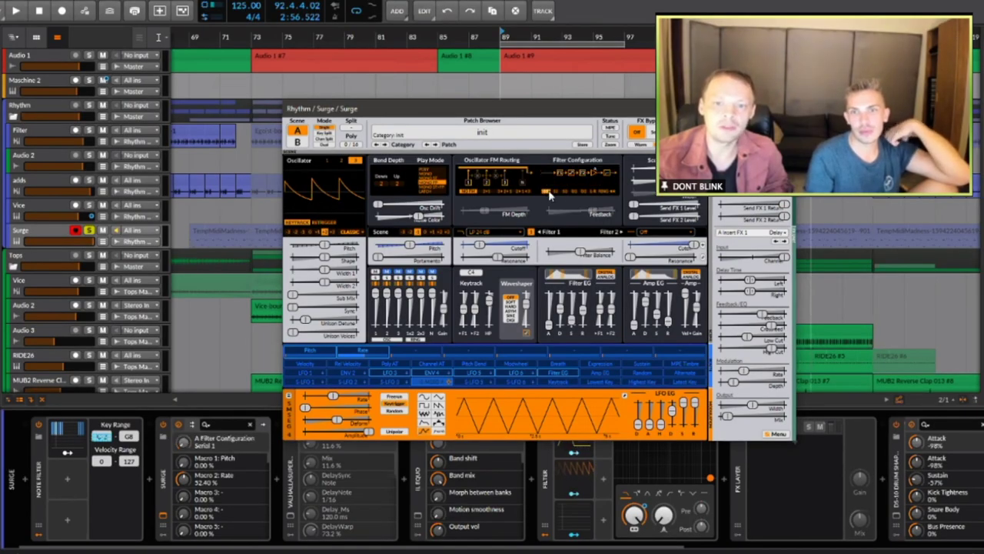
{"action": "left_click", "coordinate": [560, 195]}
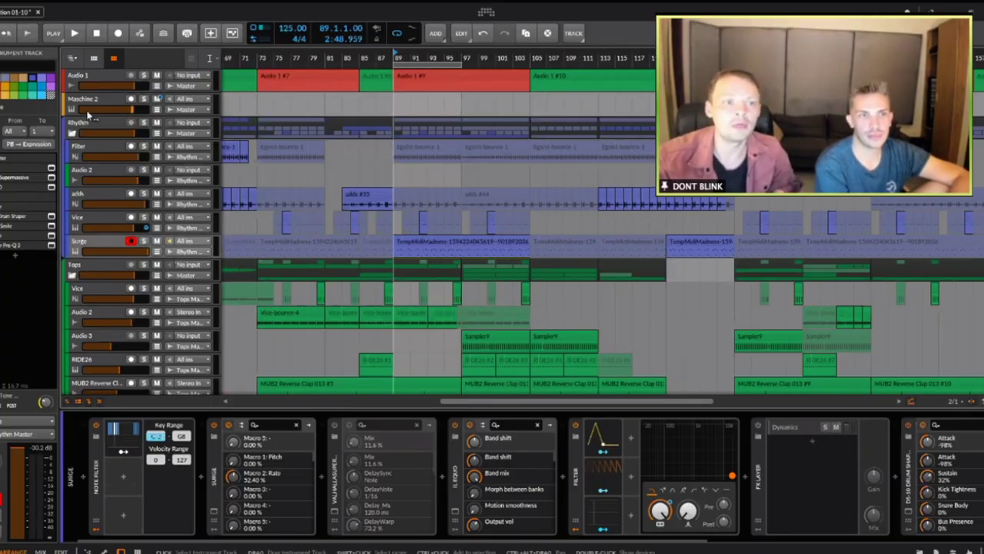
- Go through the Maschine 2, Rhythm, Tops, Vox, Texture and Fx tracks to examine how the project is grouped
{"action": "left_click", "coordinate": [115, 113]}
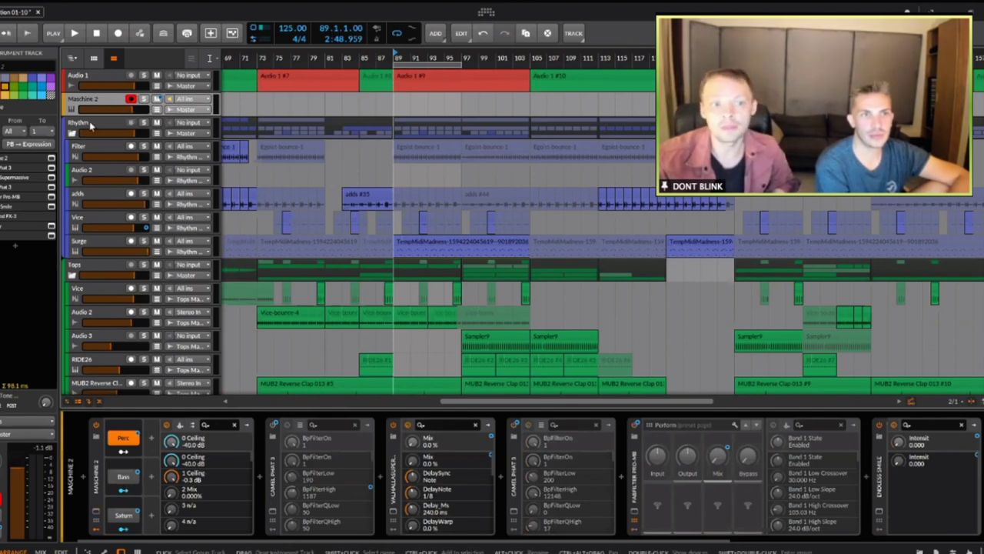
{"action": "left_click", "coordinate": [90, 125]}
{"action": "scroll", "coordinate": [130, 229], "scroll_direction": "down", "scroll_amount": 3}
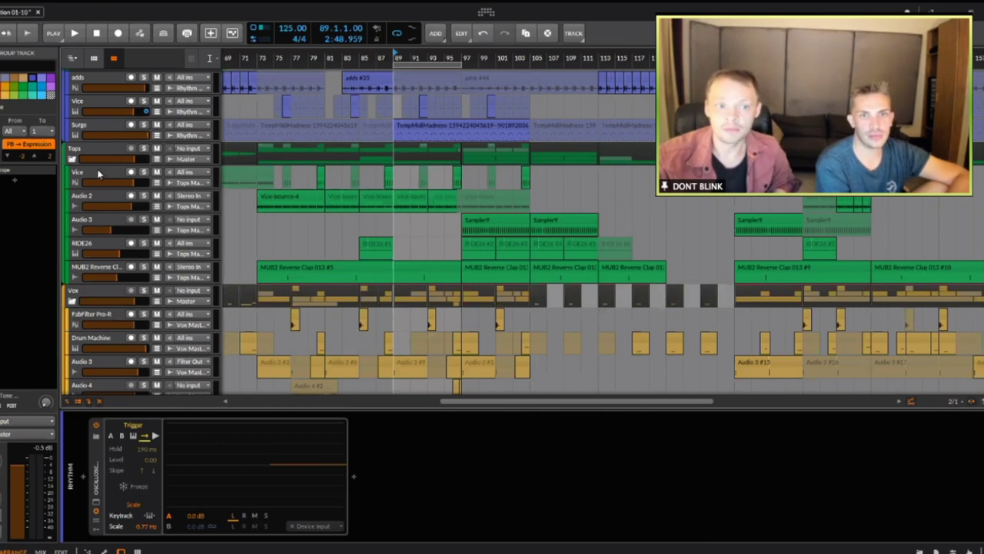
{"action": "left_click", "coordinate": [99, 154]}
{"action": "scroll", "coordinate": [97, 163], "scroll_direction": "down", "scroll_amount": 3}
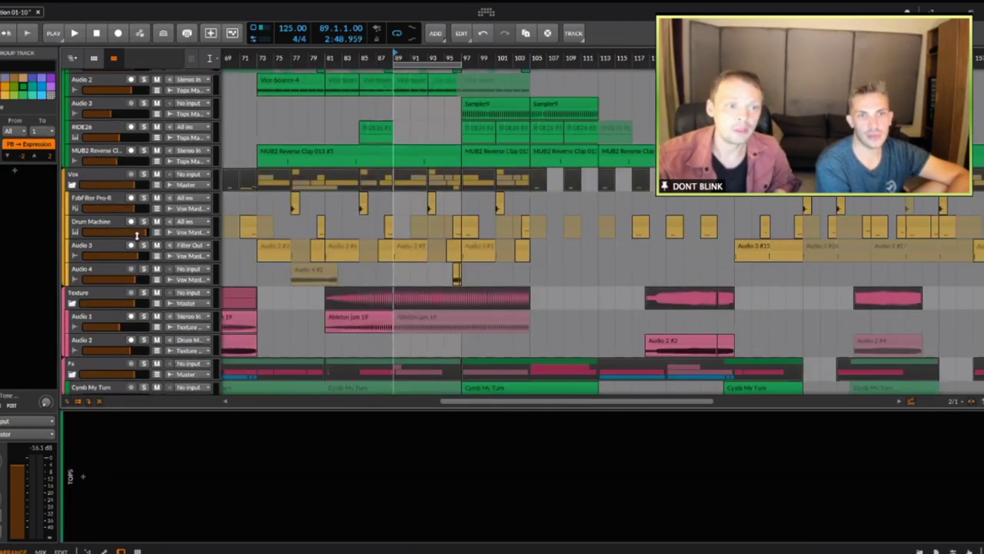
{"action": "left_click", "coordinate": [95, 173]}
{"action": "scroll", "coordinate": [110, 212], "scroll_direction": "down", "scroll_amount": 3}
{"action": "left_click", "coordinate": [90, 177]}
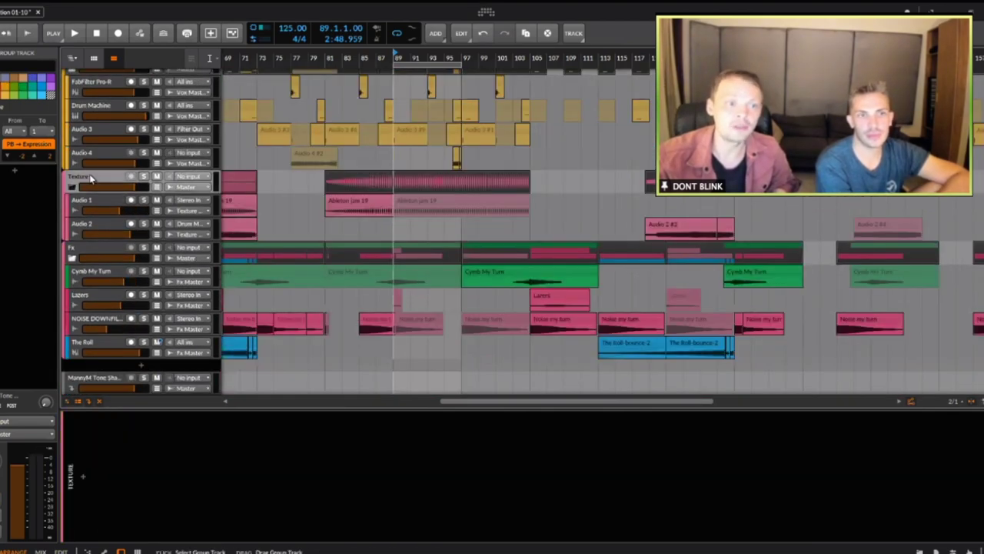
{"action": "left_click", "coordinate": [107, 258]}
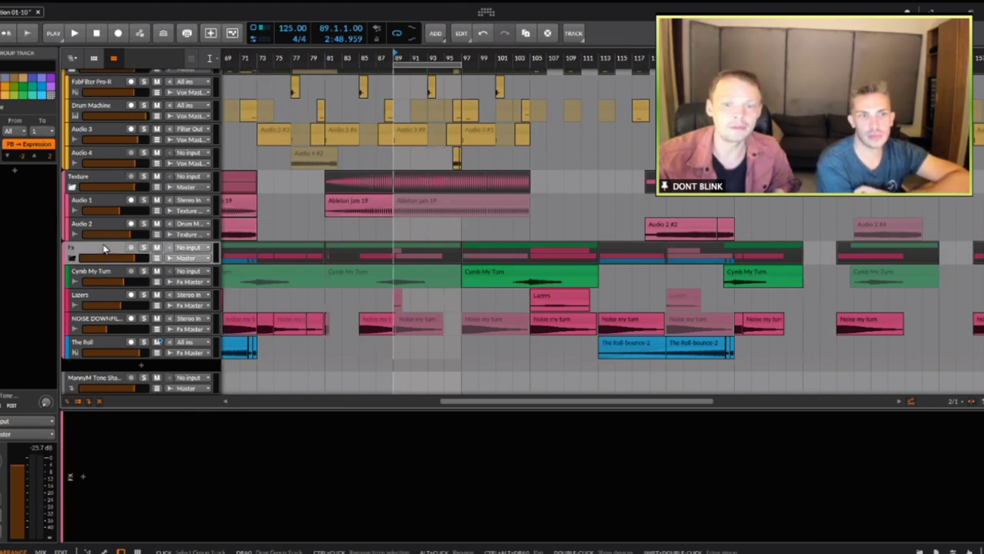
- Survey the clips of the Vox, Texture and Fx groups along the arrangement timeline
{"action": "scroll", "coordinate": [481, 240], "scroll_direction": "down", "scroll_amount": 2}
{"action": "scroll", "coordinate": [77, 282], "scroll_direction": "up", "scroll_amount": 3}
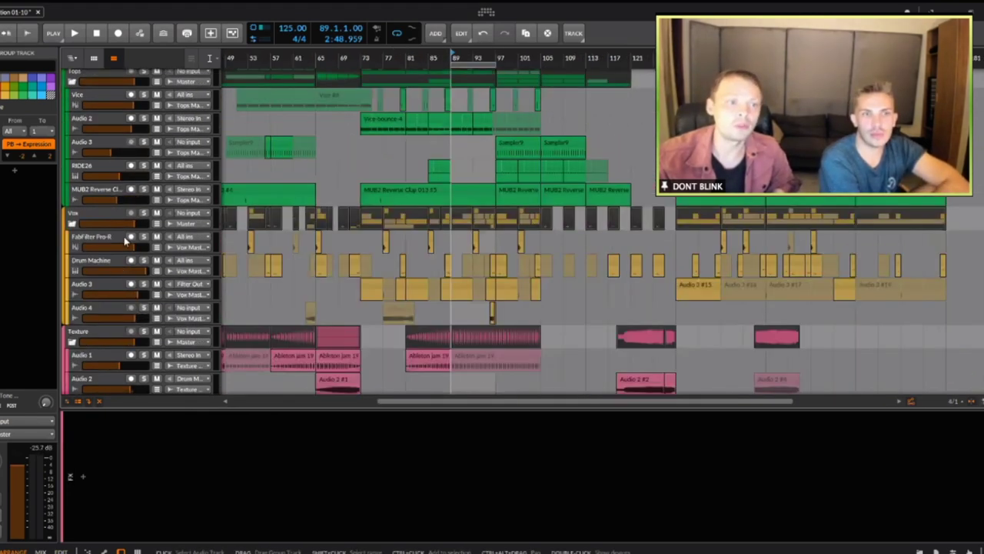
{"action": "scroll", "coordinate": [131, 204], "scroll_direction": "up", "scroll_amount": 4}
{"action": "scroll", "coordinate": [130, 194], "scroll_direction": "down", "scroll_amount": 6}
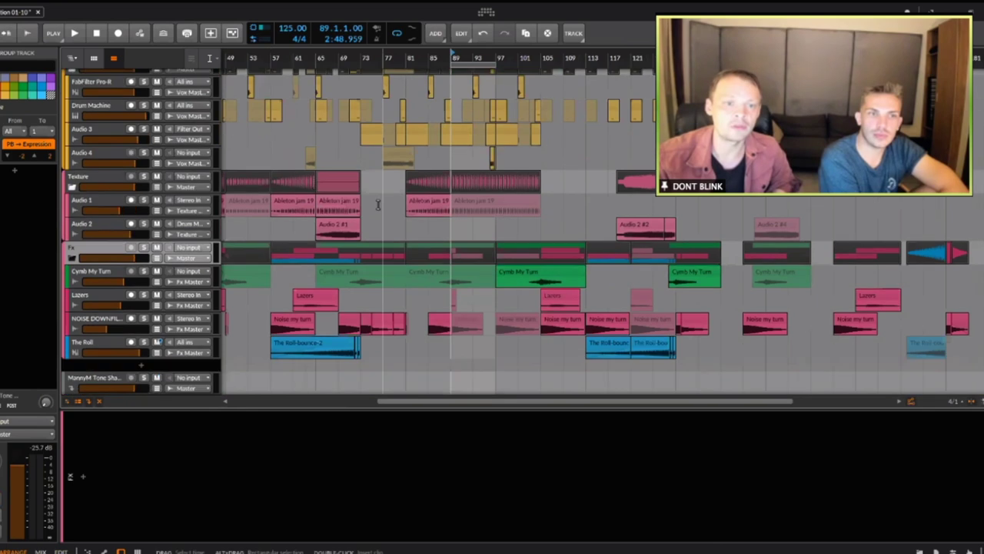
{"action": "scroll", "coordinate": [469, 204], "scroll_direction": "down", "scroll_amount": 2}
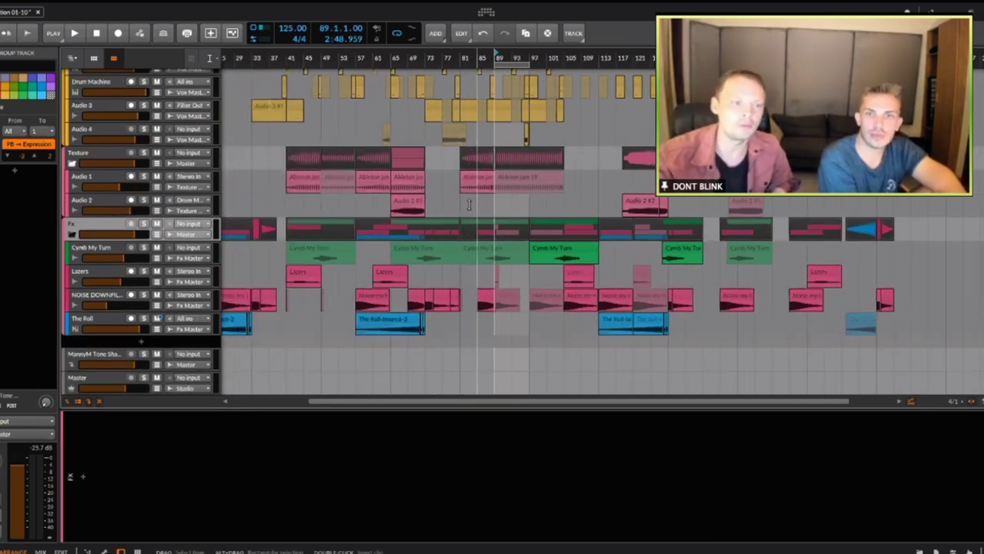
{"action": "scroll", "coordinate": [368, 230], "scroll_direction": "up", "scroll_amount": 2}
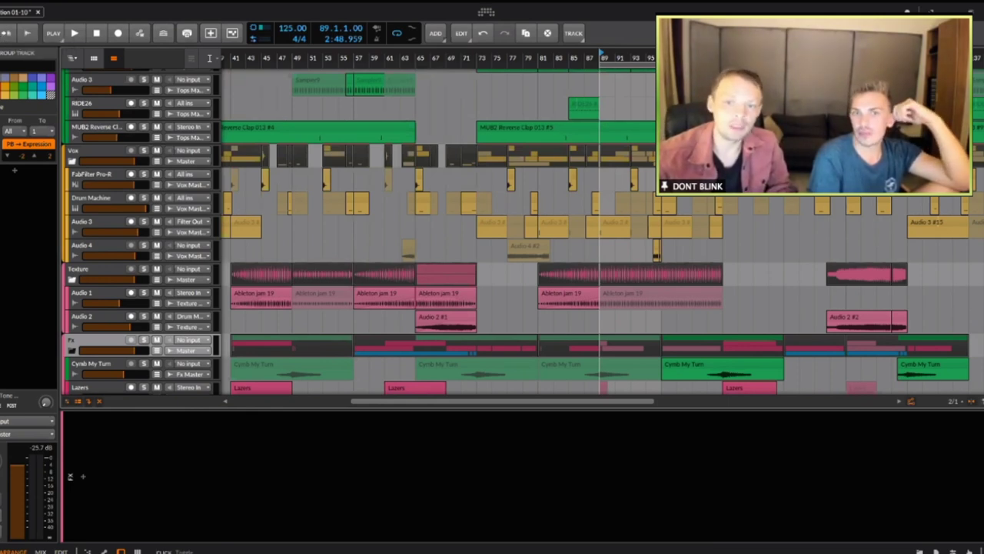
- Copy the Fx group from the track's project into a new project and expand it to show its tracks
{"action": "left_click", "coordinate": [6, 32]}
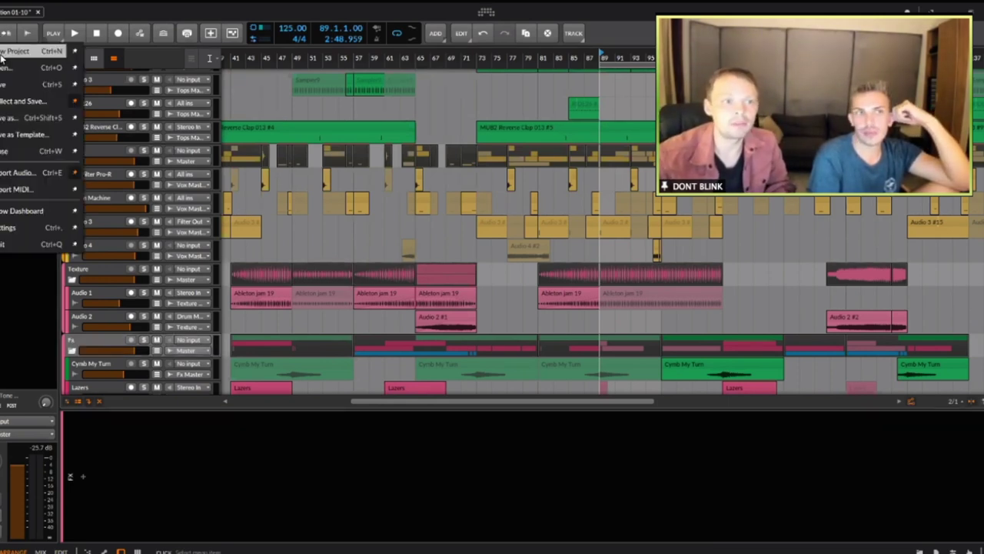
{"action": "left_click", "coordinate": [31, 53]}
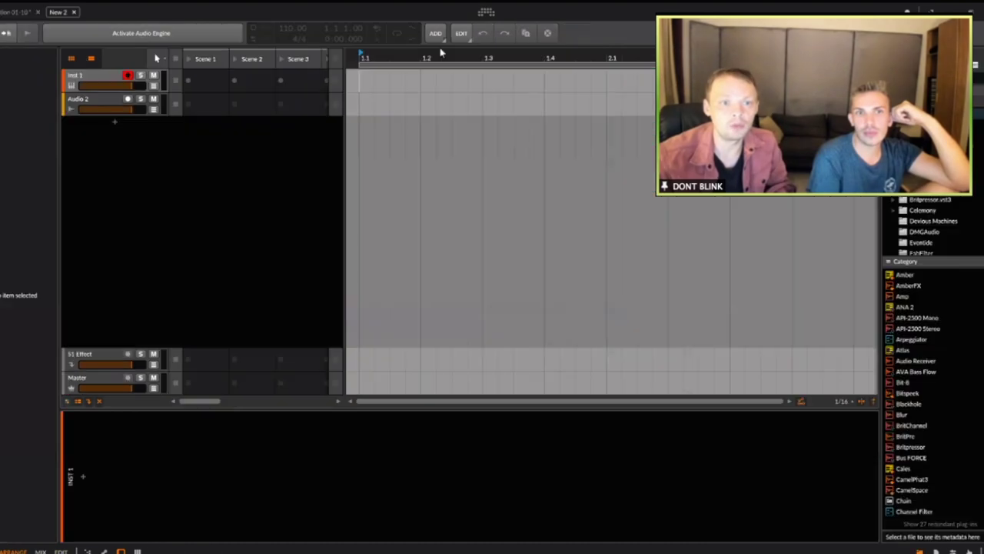
{"action": "left_click", "coordinate": [16, 12]}
{"action": "left_click", "coordinate": [60, 13]}
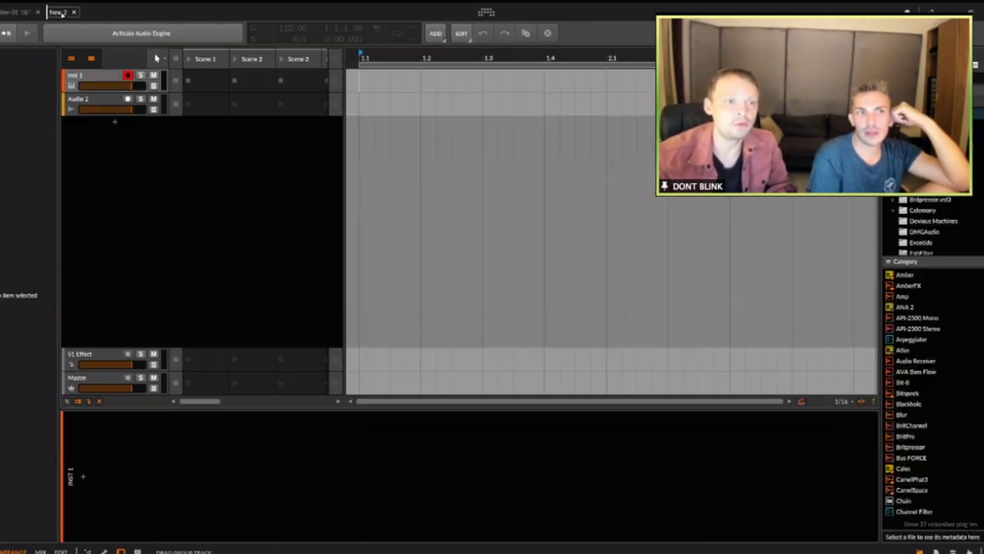
{"action": "double_click", "coordinate": [131, 144]}
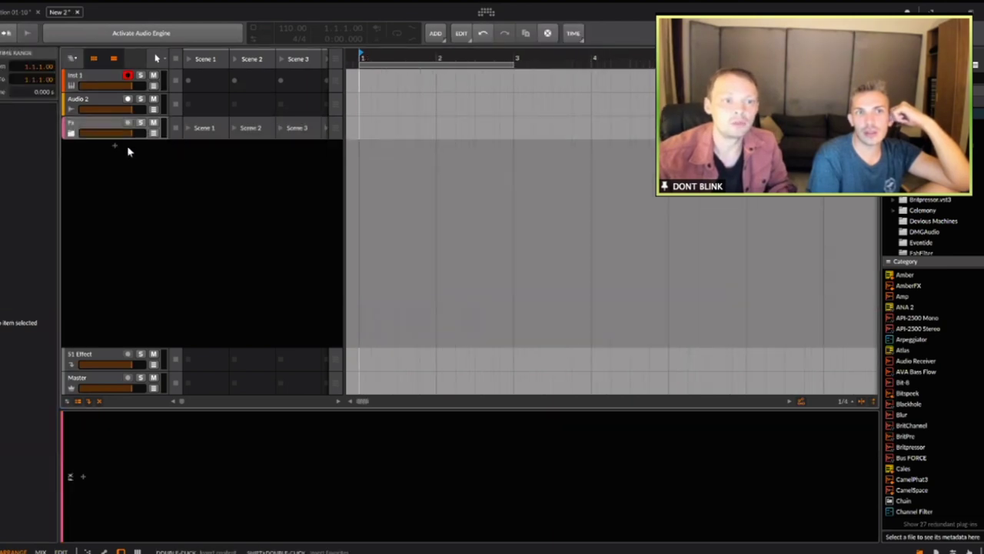
{"action": "left_click", "coordinate": [72, 132]}
{"action": "scroll", "coordinate": [578, 165], "scroll_direction": "down", "scroll_amount": 5}
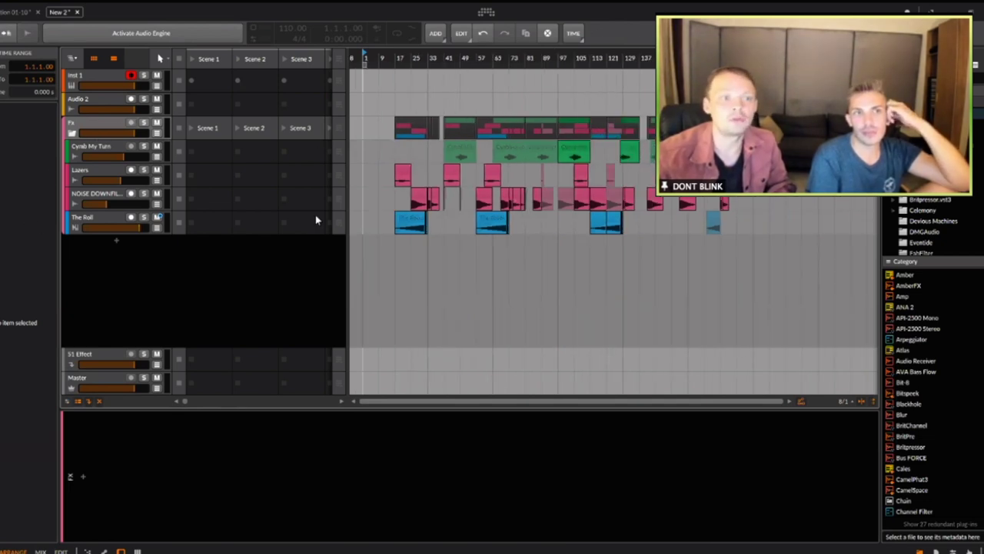
{"action": "scroll", "coordinate": [579, 211], "scroll_direction": "up", "scroll_amount": 1}
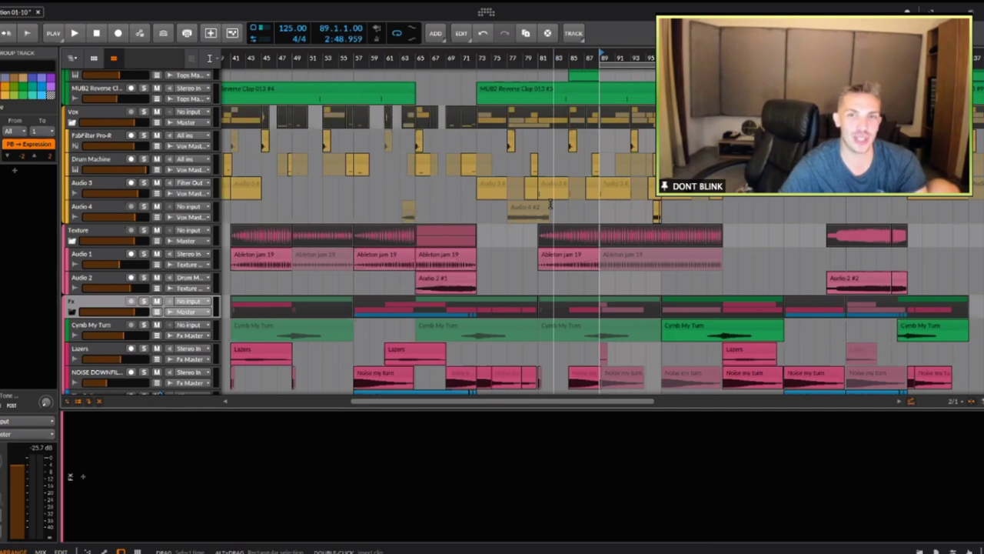
{"action": "scroll", "coordinate": [535, 219], "scroll_direction": "up", "scroll_amount": 1}
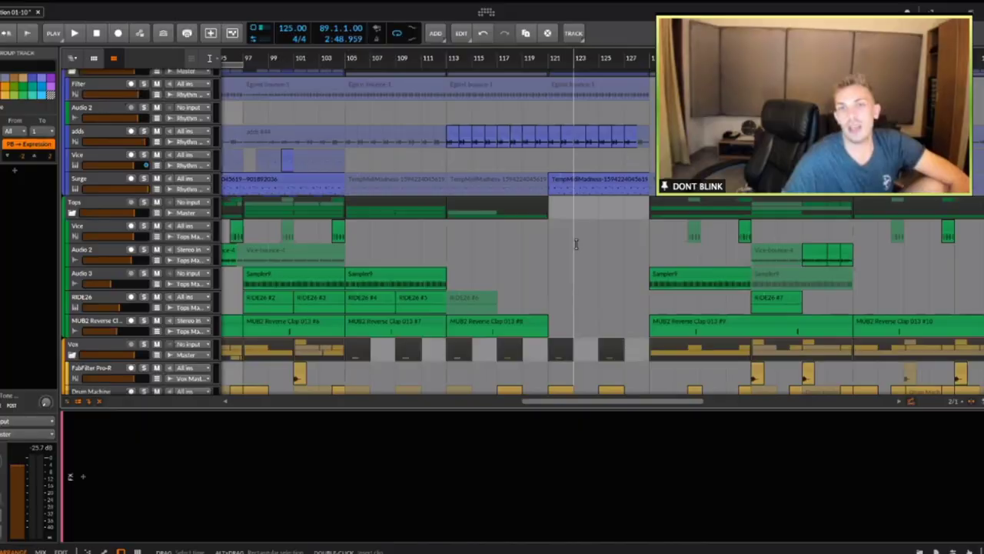
{"action": "scroll", "coordinate": [565, 237], "scroll_direction": "up", "scroll_amount": 2}
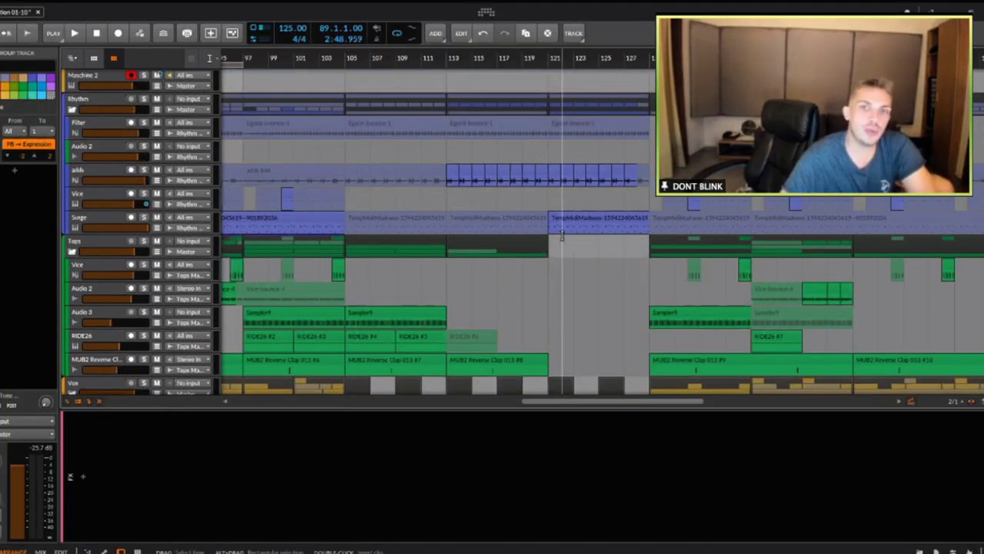
{"action": "scroll", "coordinate": [562, 234], "scroll_direction": "up", "scroll_amount": 1}
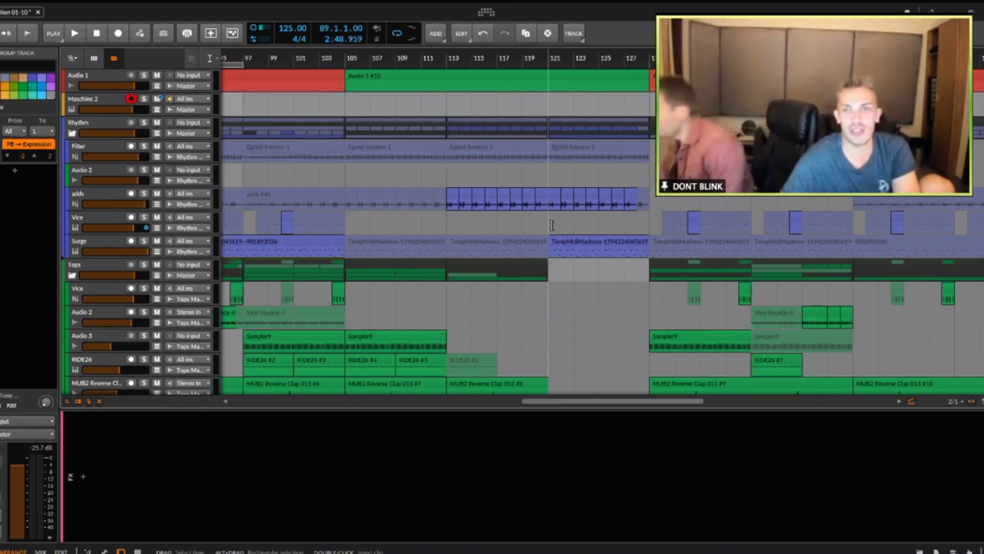
{"action": "scroll", "coordinate": [552, 224], "scroll_direction": "down", "scroll_amount": 7}
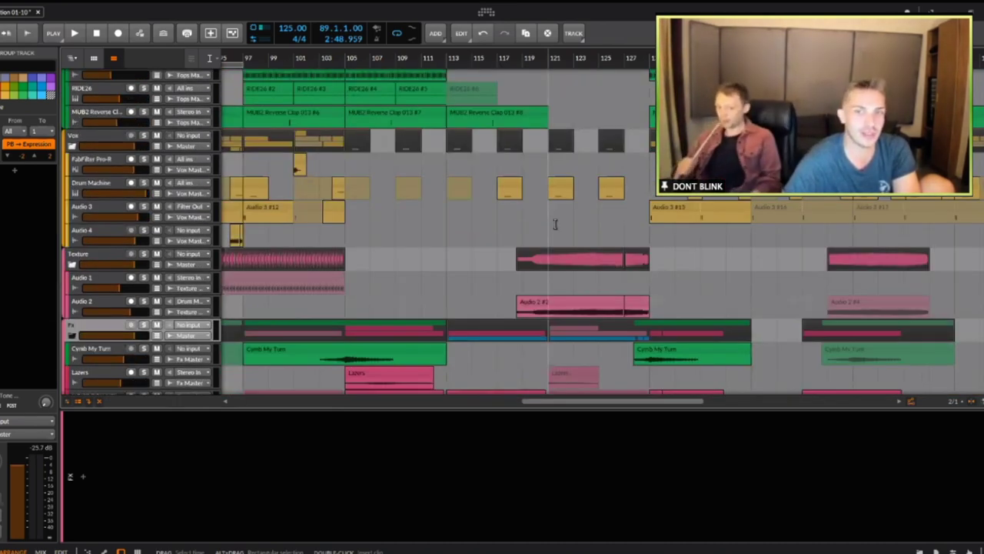
{"action": "scroll", "coordinate": [558, 223], "scroll_direction": "up", "scroll_amount": 7}
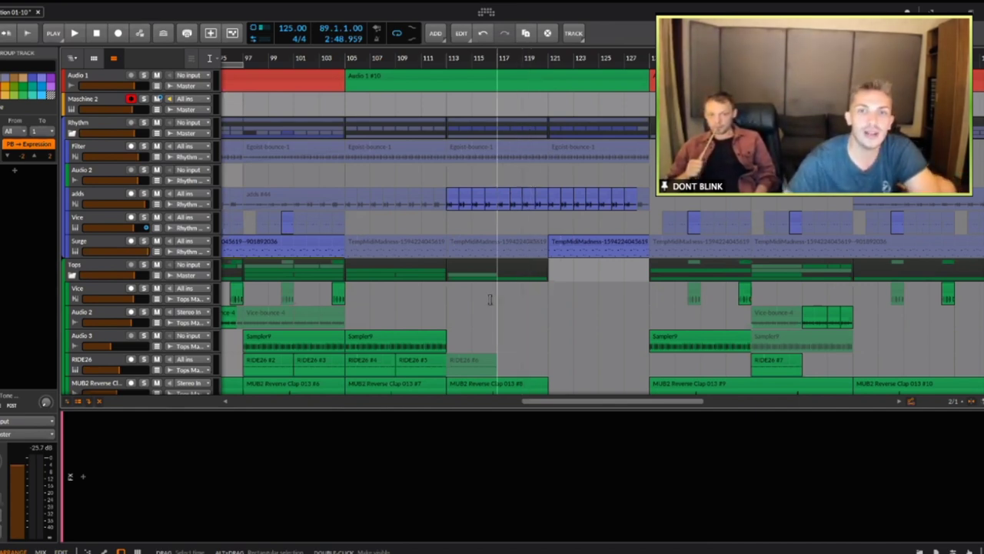
{"action": "scroll", "coordinate": [476, 241], "scroll_direction": "down", "scroll_amount": 2}
{"action": "scroll", "coordinate": [454, 241], "scroll_direction": "up", "scroll_amount": 2}
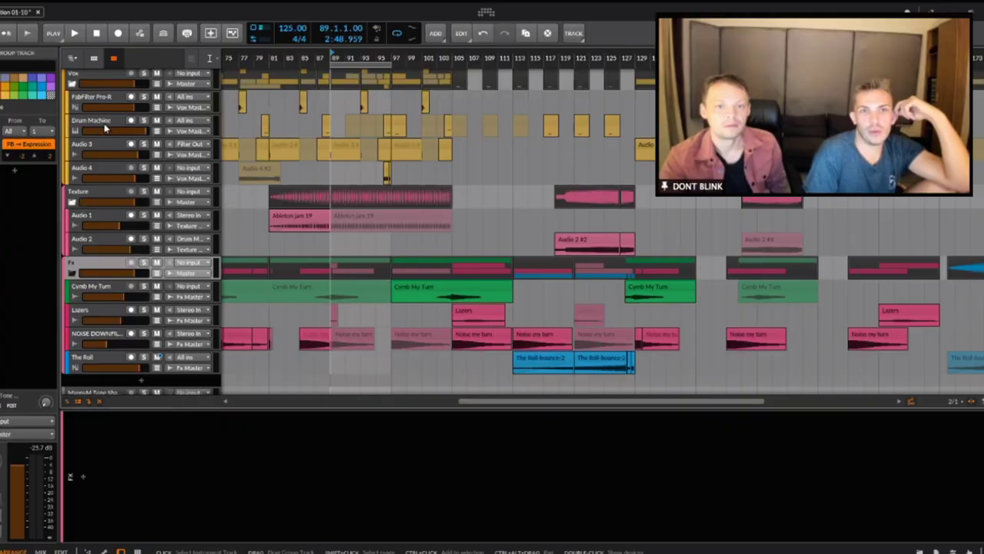
- Open the Drum Machine track's devices in the Vox group and audition its "How to d..." sample pads one after another
{"action": "left_click", "coordinate": [105, 127]}
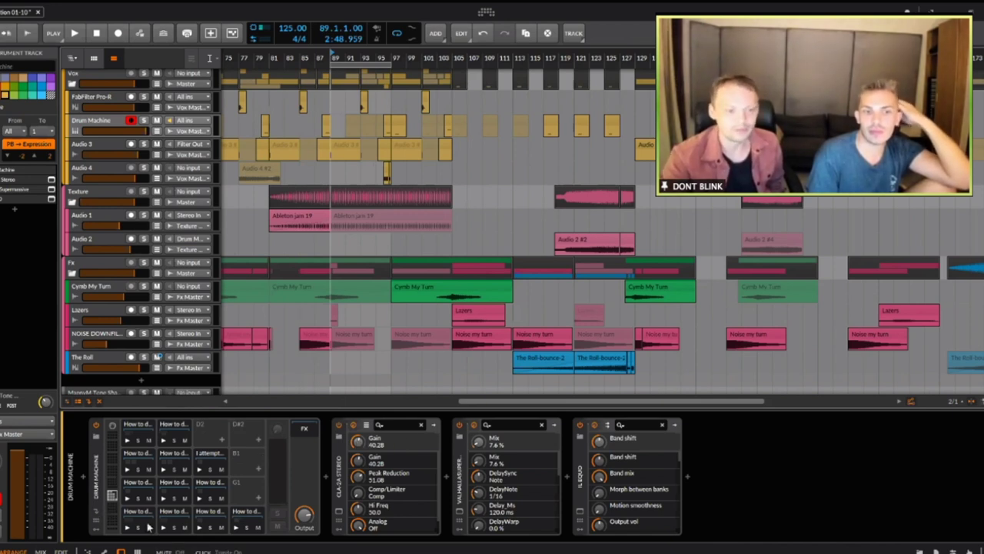
{"action": "left_click", "coordinate": [83, 472]}
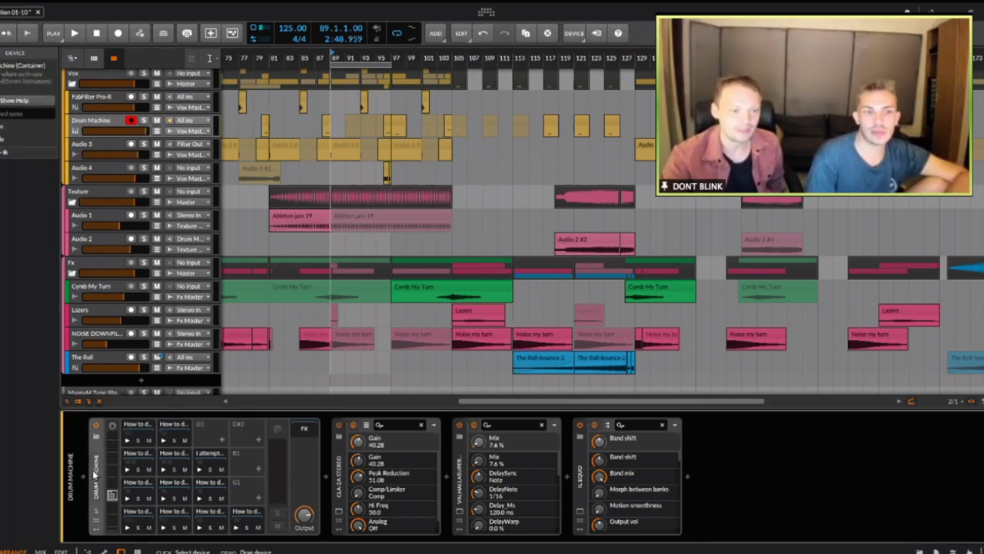
{"action": "left_click", "coordinate": [127, 527]}
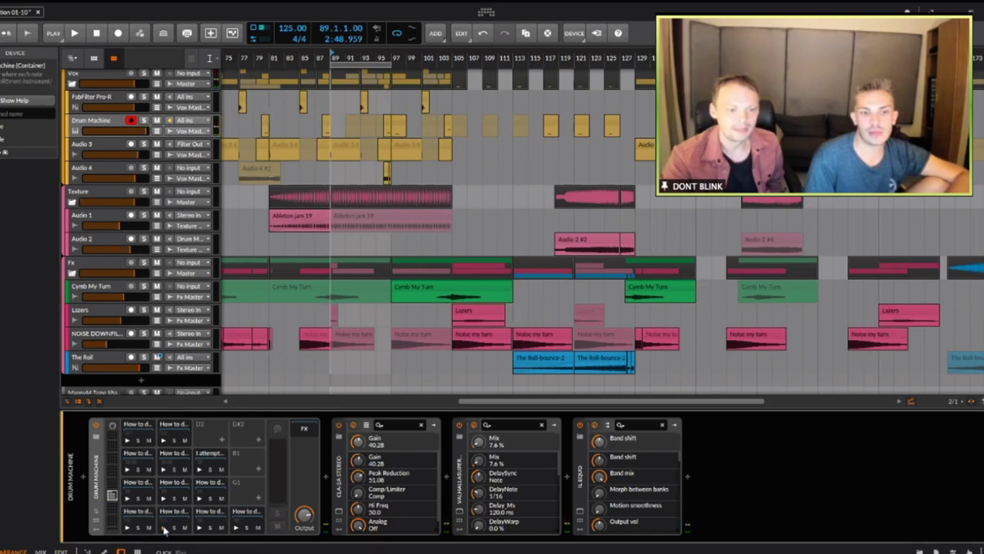
{"action": "left_click", "coordinate": [163, 528]}
{"action": "left_click", "coordinate": [198, 530]}
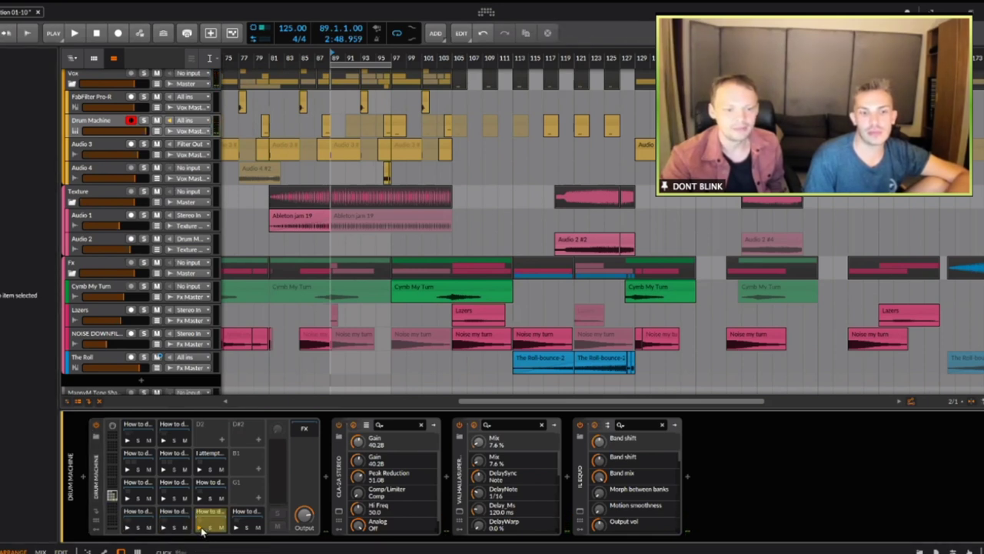
{"action": "left_click", "coordinate": [235, 528]}
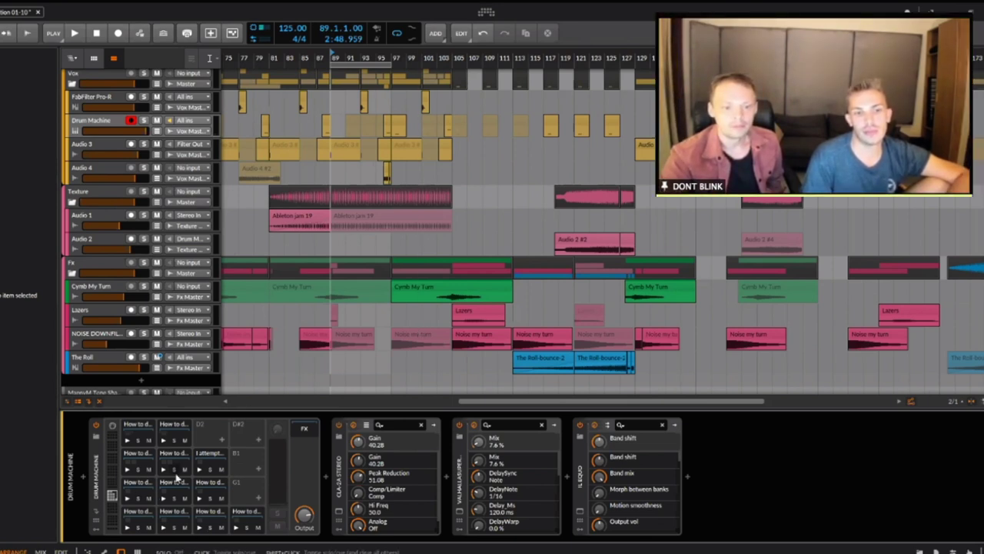
{"action": "left_click", "coordinate": [199, 498]}
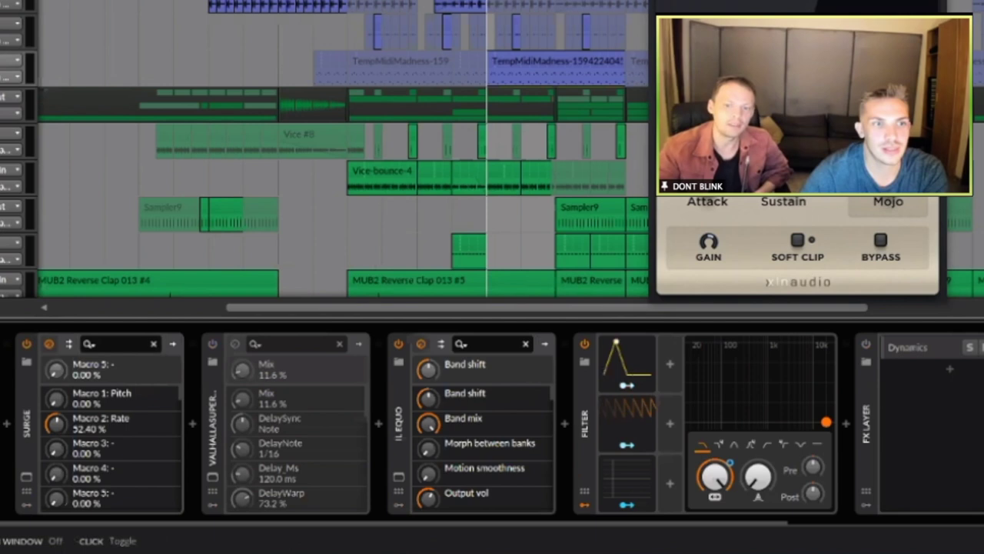
- Try several Sustain amounts in the Surge track's DS-10 Drum Shaper, including the minimum and -17%
{"action": "left_click", "coordinate": [653, 407]}
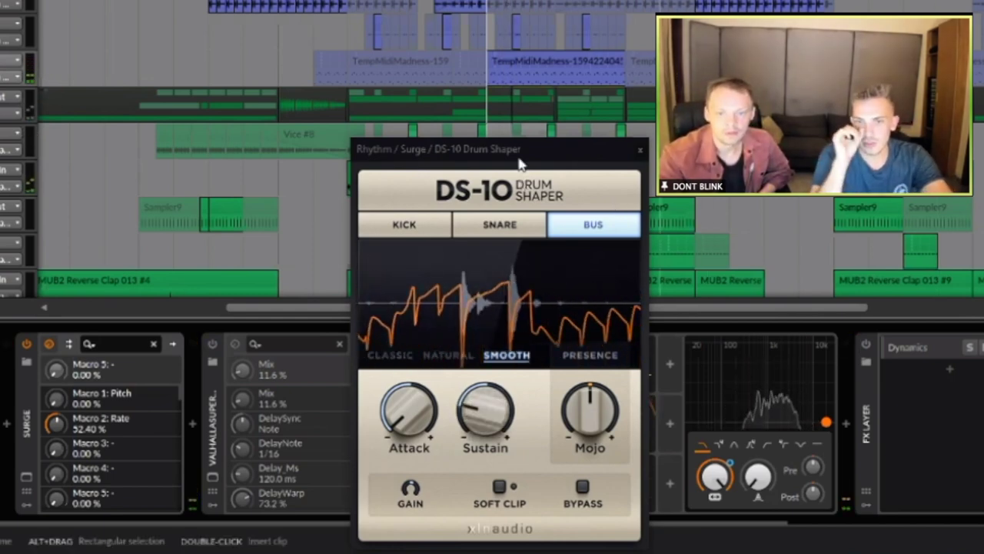
{"action": "left_click_drag", "start_coordinate": [461, 148], "coordinate": [573, 33]}
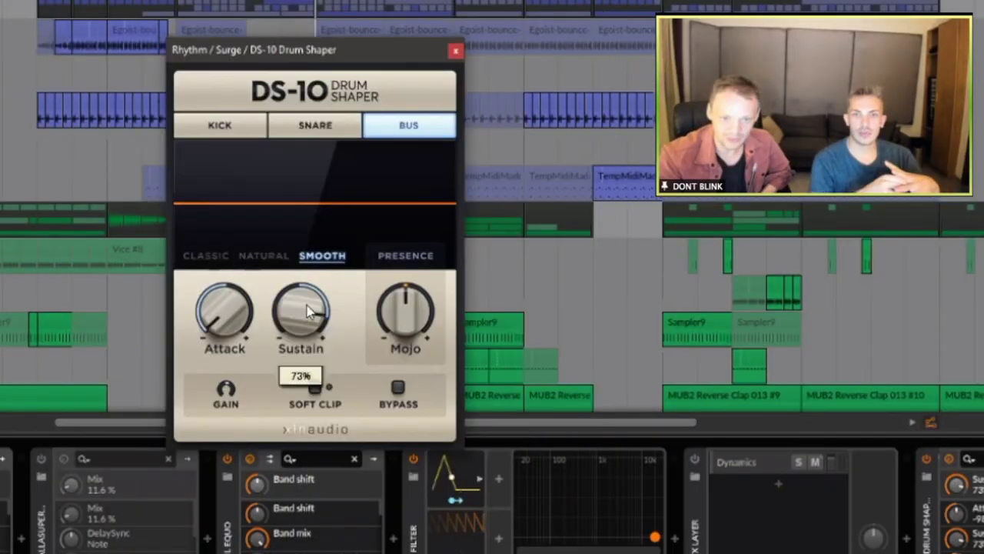
{"action": "left_click_drag", "start_coordinate": [301, 311], "coordinate": [301, 339]}
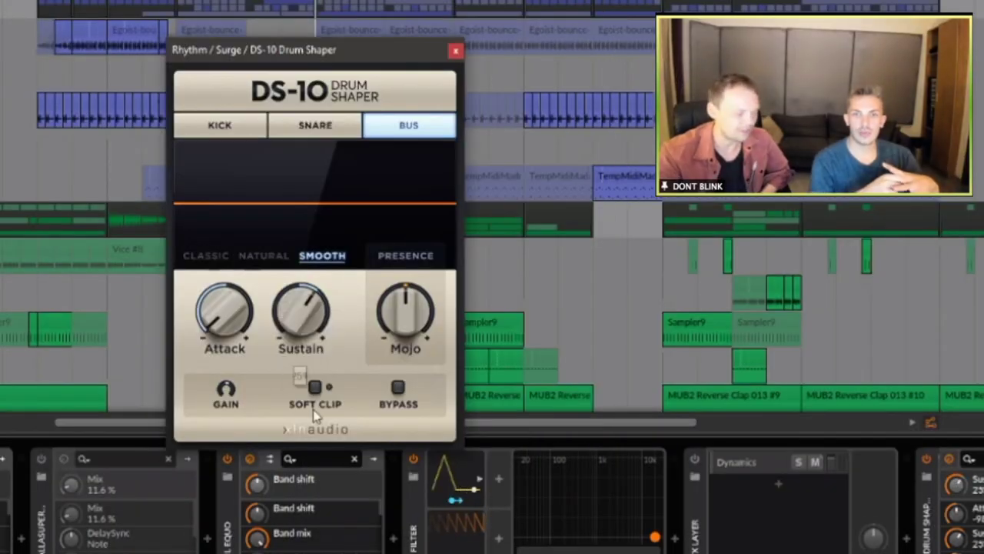
{"action": "left_click_drag", "start_coordinate": [309, 290], "coordinate": [309, 353]}
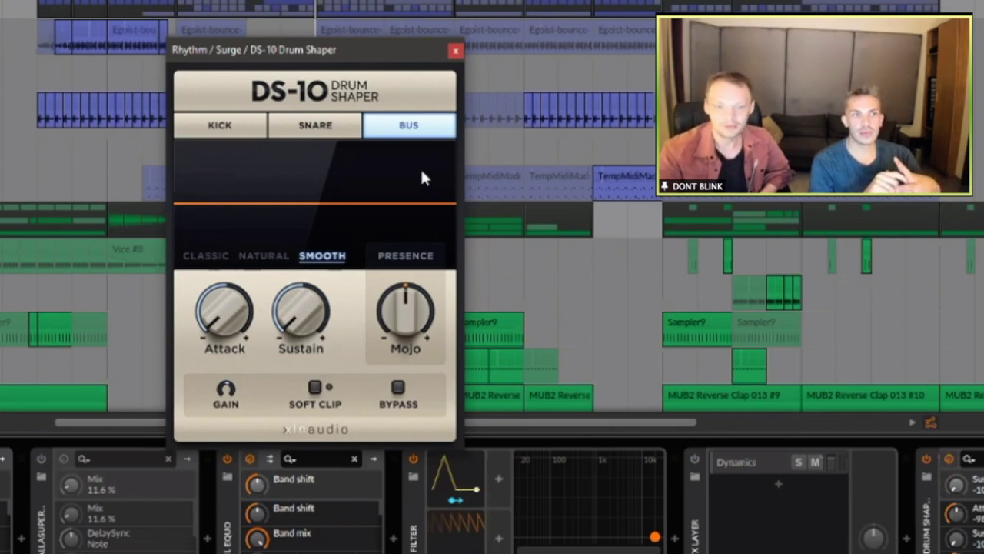
{"action": "left_click_drag", "start_coordinate": [300, 327], "coordinate": [300, 157]}
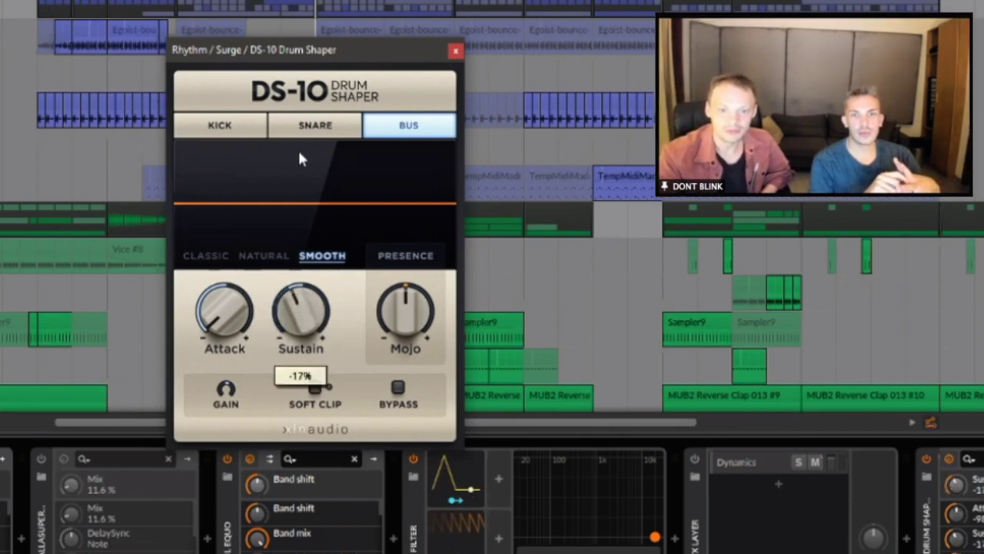
- Undo the latest knob changes in the DS-10 Drum Shaper
{"action": "key", "text": "ctrl+z"}
{"action": "key", "text": "ctrl+z"}
{"action": "key", "text": "ctrl+z"}
{"action": "key", "text": "ctrl+z"}
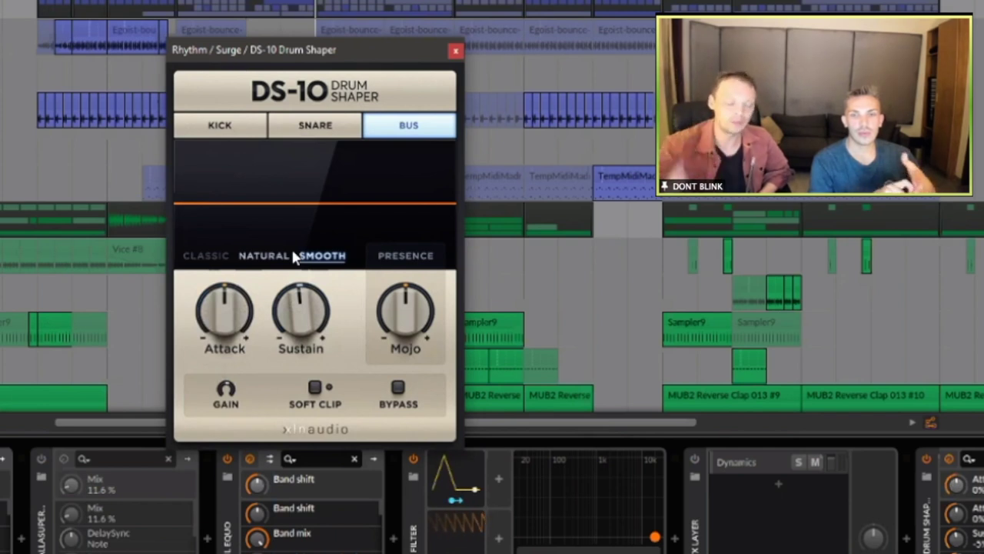
- Lower the Attack and Sustain of the DS-10 Drum Shaper in Smooth mode
{"action": "left_click", "coordinate": [296, 256]}
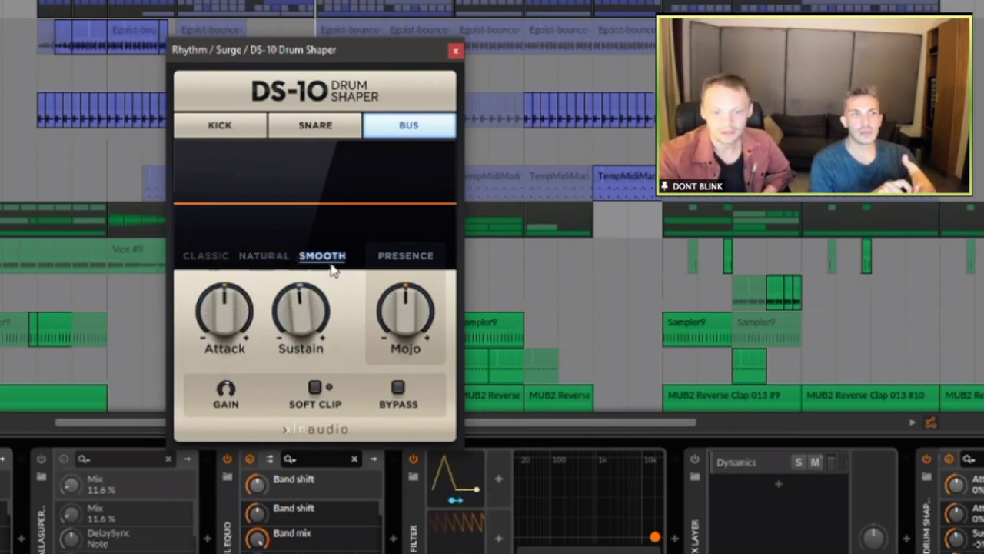
{"action": "left_click_drag", "start_coordinate": [223, 312], "coordinate": [231, 489]}
{"action": "left_click", "coordinate": [326, 309]}
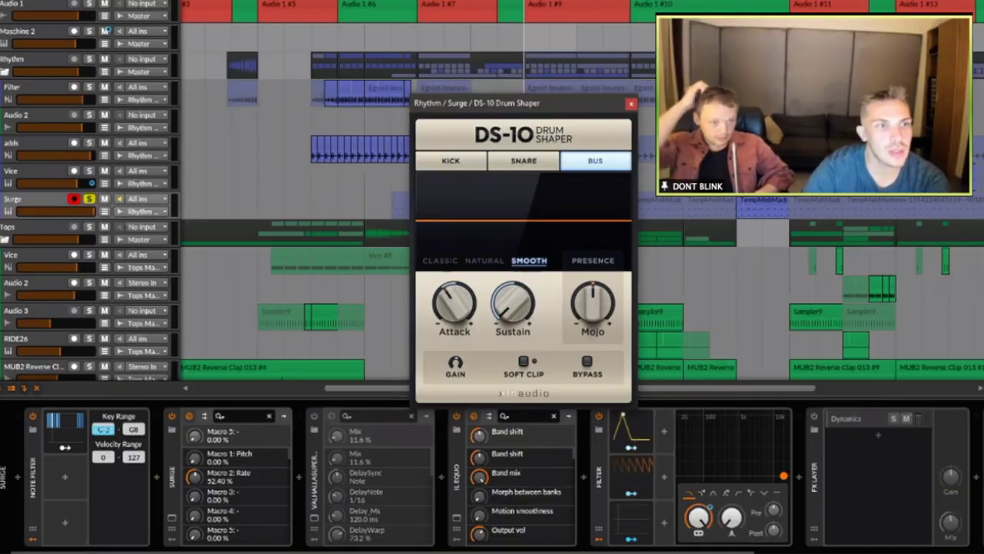
- Open the Surge track's IL EQUO graphic EQ to examine its band curve, and close the DS-10 Drum Shaper window
{"action": "left_click", "coordinate": [489, 415]}
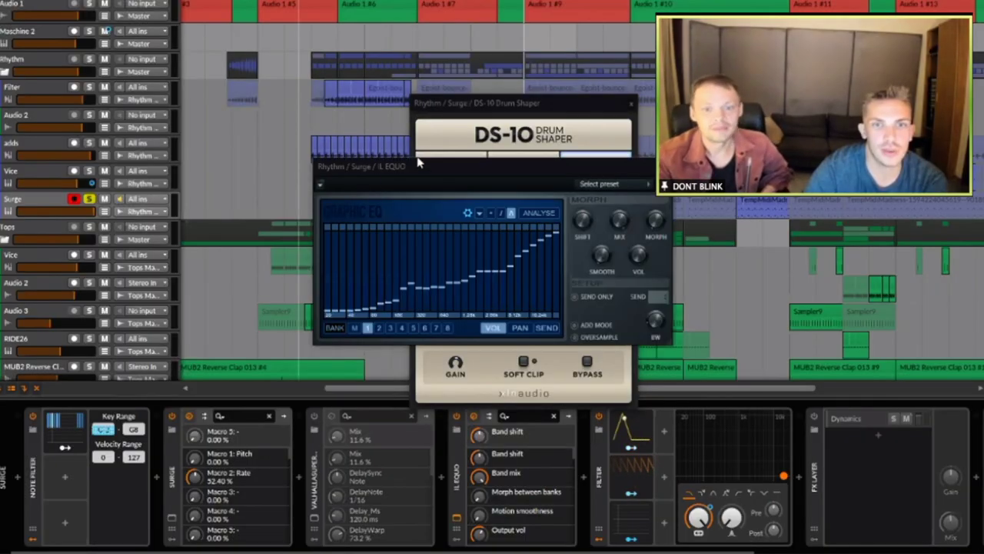
{"action": "left_click_drag", "start_coordinate": [415, 171], "coordinate": [130, 182]}
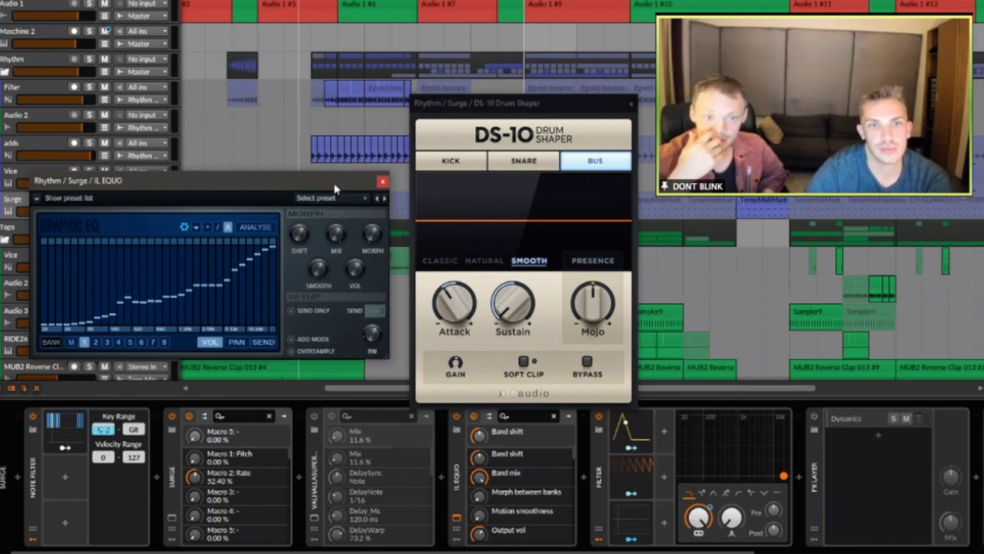
{"action": "left_click_drag", "start_coordinate": [334, 184], "coordinate": [507, 223]}
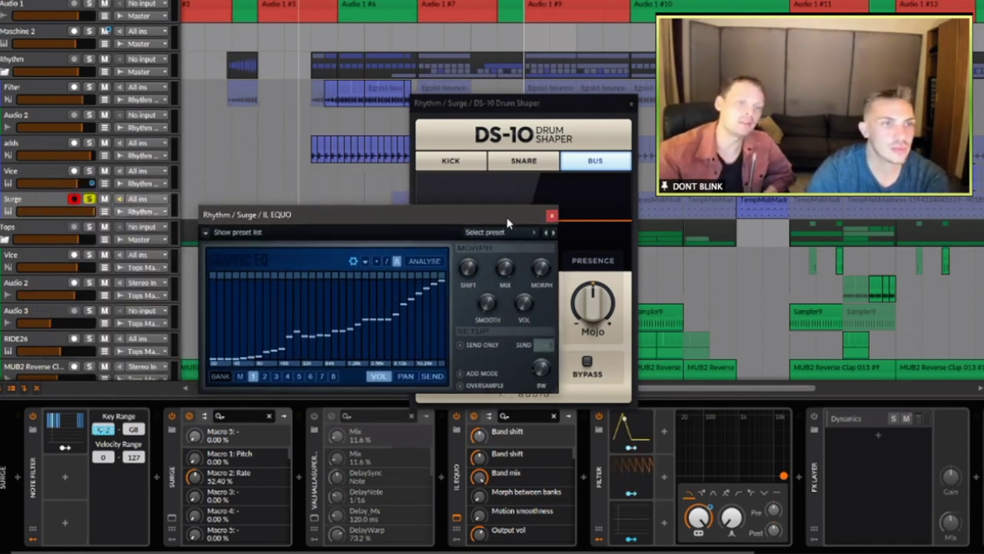
{"action": "left_click", "coordinate": [631, 103]}
{"action": "left_click_drag", "start_coordinate": [385, 214], "coordinate": [487, 128]}
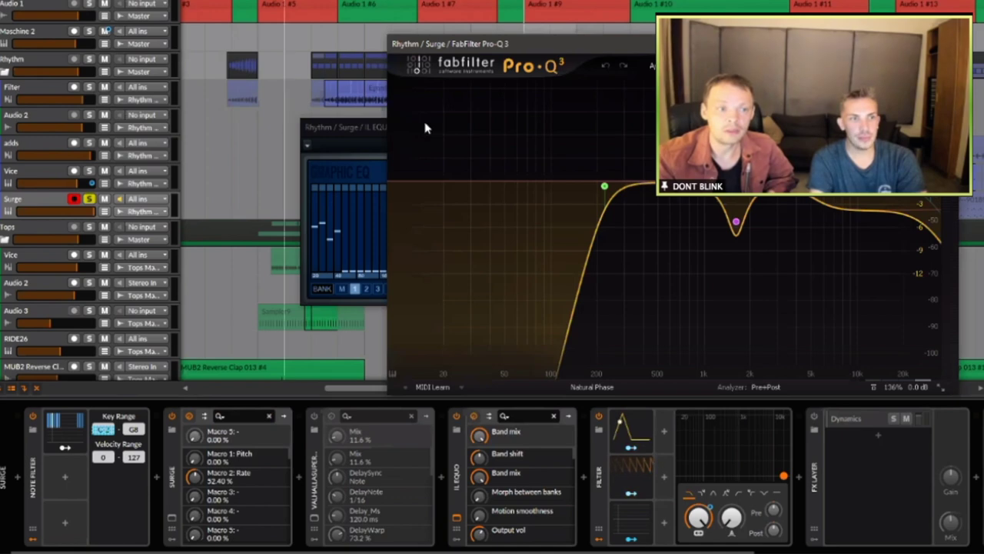
- Bring up the EQuality equalizer on the Surge track and place it beside FabFilter Pro-Q 3 for comparison
{"action": "mouse_move", "coordinate": [735, 221]}
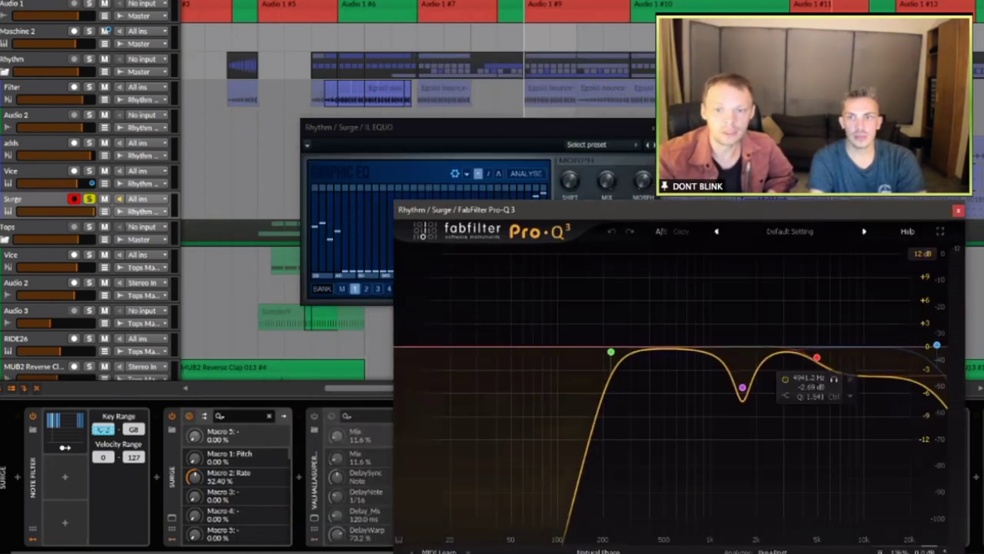
{"action": "left_click_drag", "start_coordinate": [665, 205], "coordinate": [530, 46]}
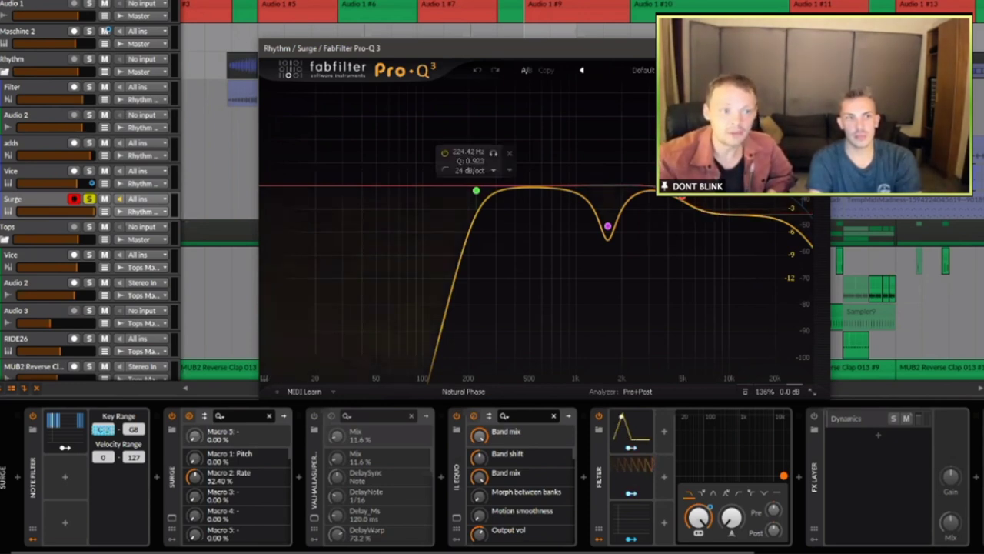
{"action": "key", "text": "b"}
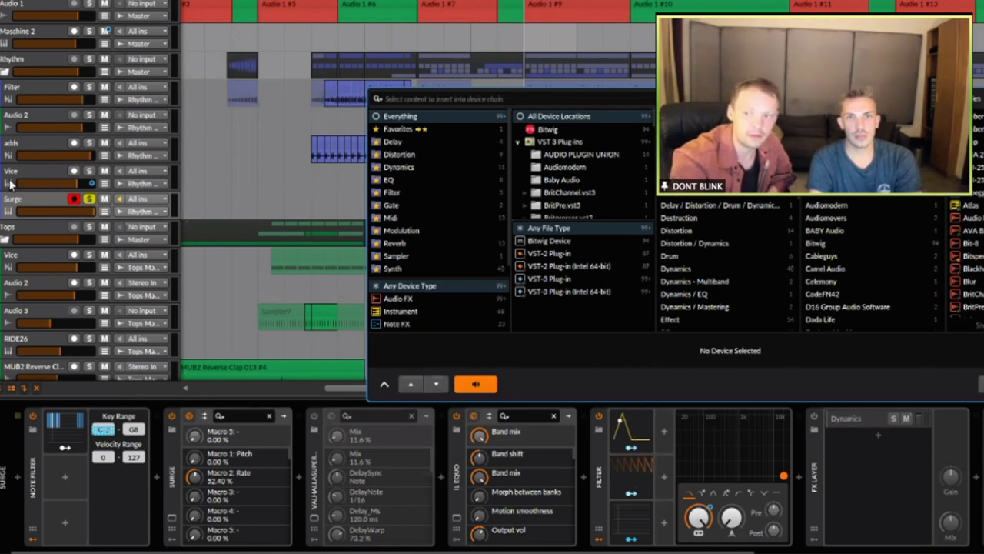
{"action": "key", "text": "Escape"}
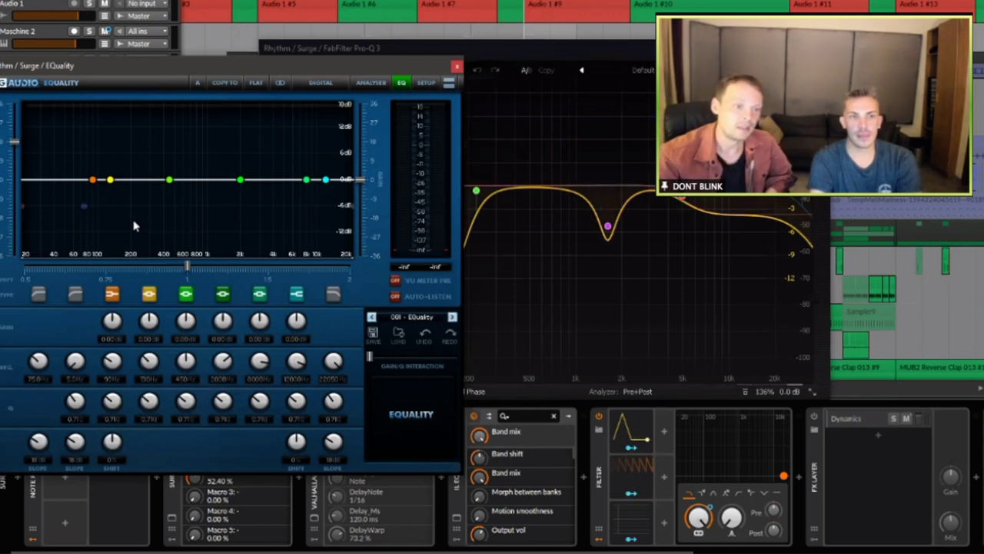
{"action": "left_click_drag", "start_coordinate": [553, 52], "coordinate": [730, 65]}
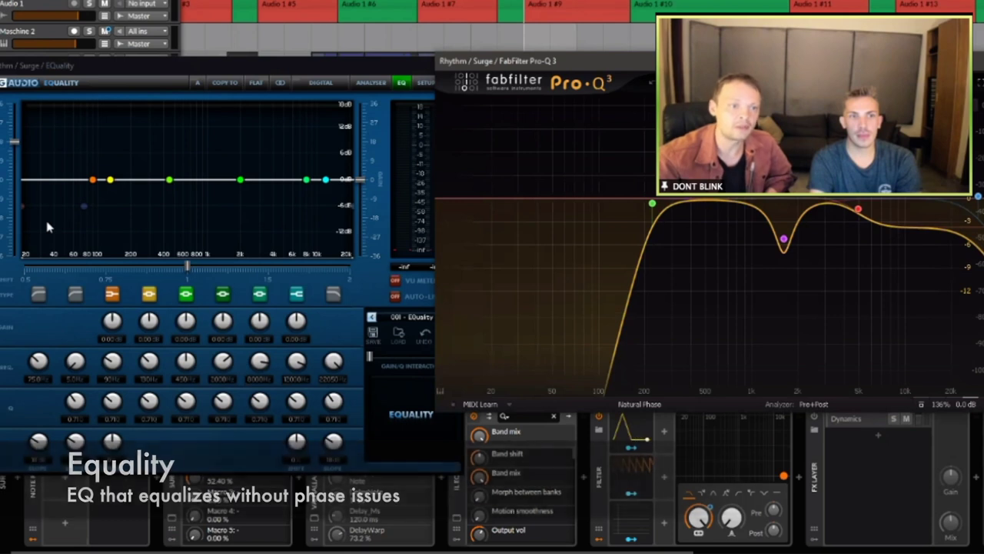
{"action": "left_click_drag", "start_coordinate": [178, 76], "coordinate": [139, 54]}
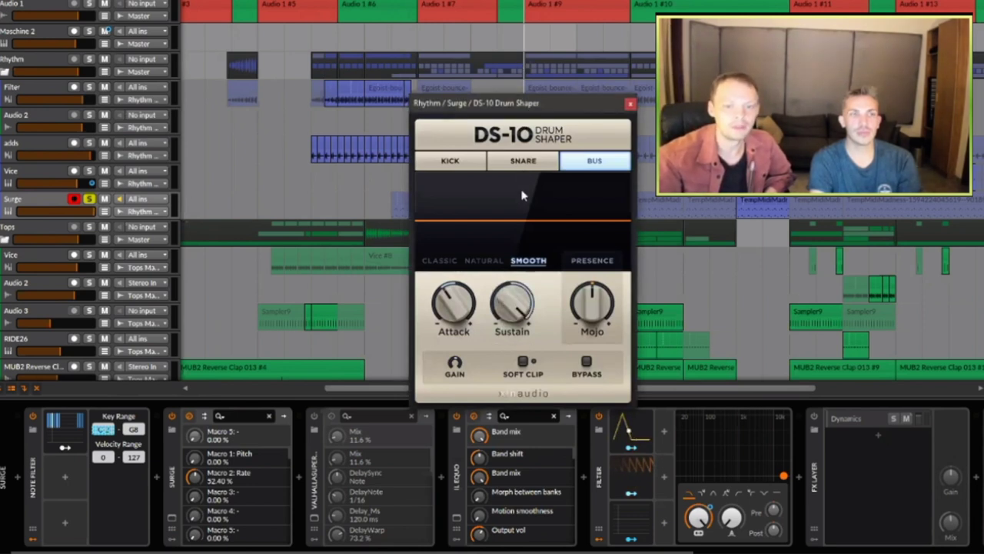
- Turn the DS-10 Drum Shaper's Sustain down to about -8% and close its window
{"action": "left_click_drag", "start_coordinate": [512, 304], "coordinate": [512, 320]}
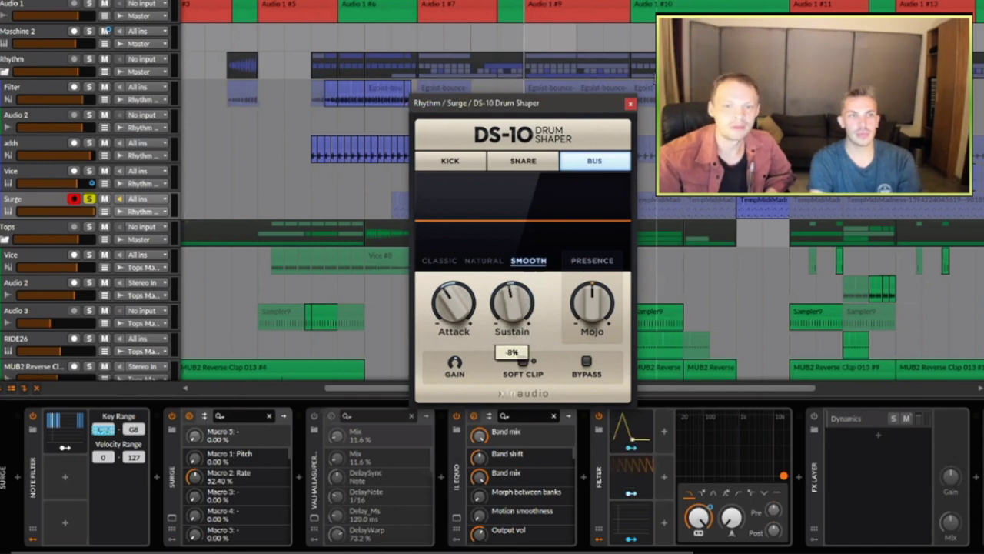
{"action": "left_click", "coordinate": [630, 104]}
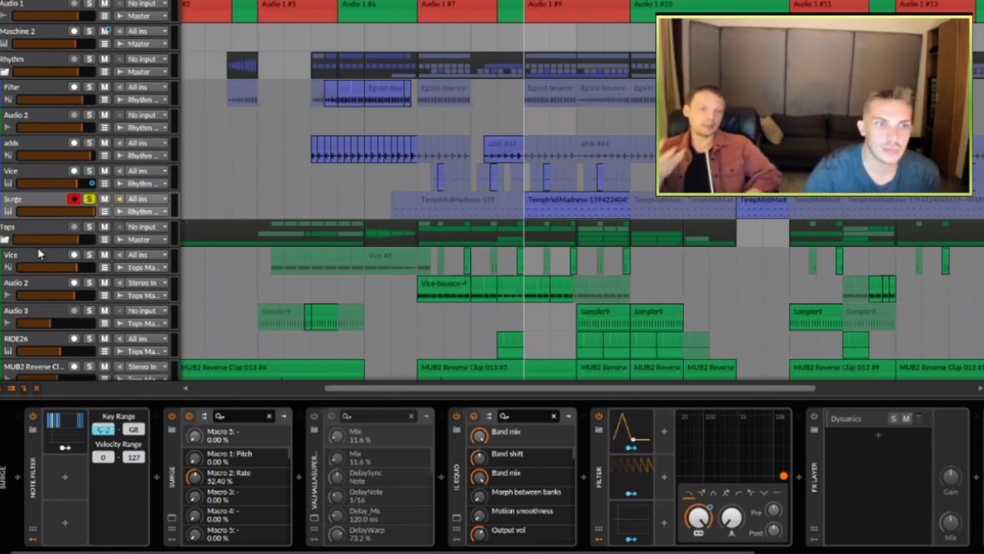
- Select the Texture group and its Audio 1 track to examine their device chains
{"action": "scroll", "coordinate": [40, 252], "scroll_direction": "down", "scroll_amount": 5}
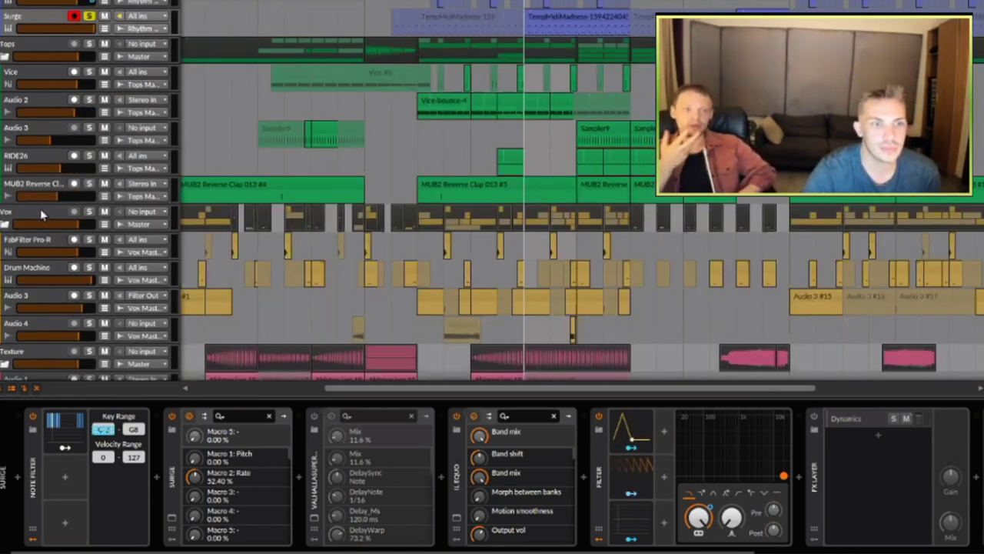
{"action": "scroll", "coordinate": [40, 209], "scroll_direction": "down", "scroll_amount": 4}
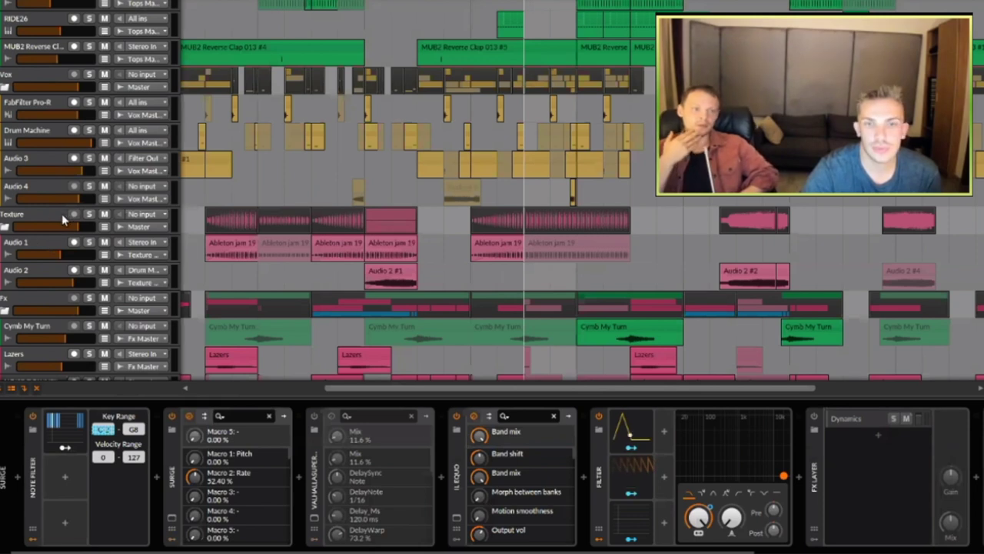
{"action": "left_click", "coordinate": [54, 219]}
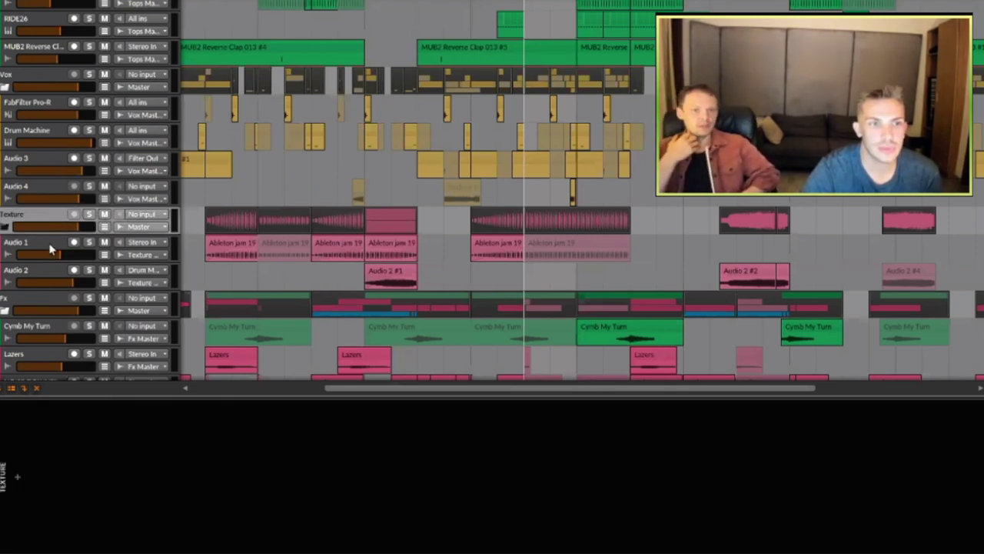
{"action": "left_click", "coordinate": [50, 249]}
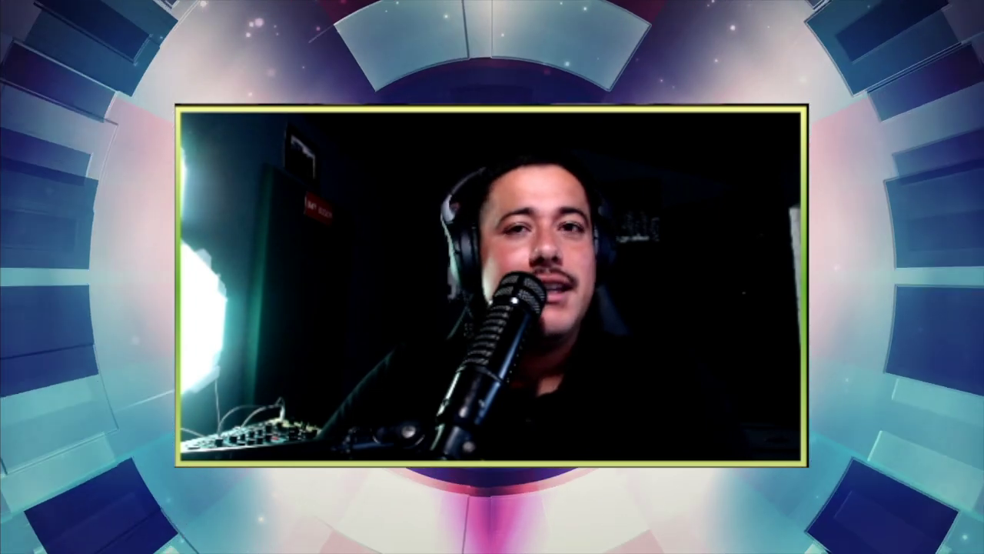